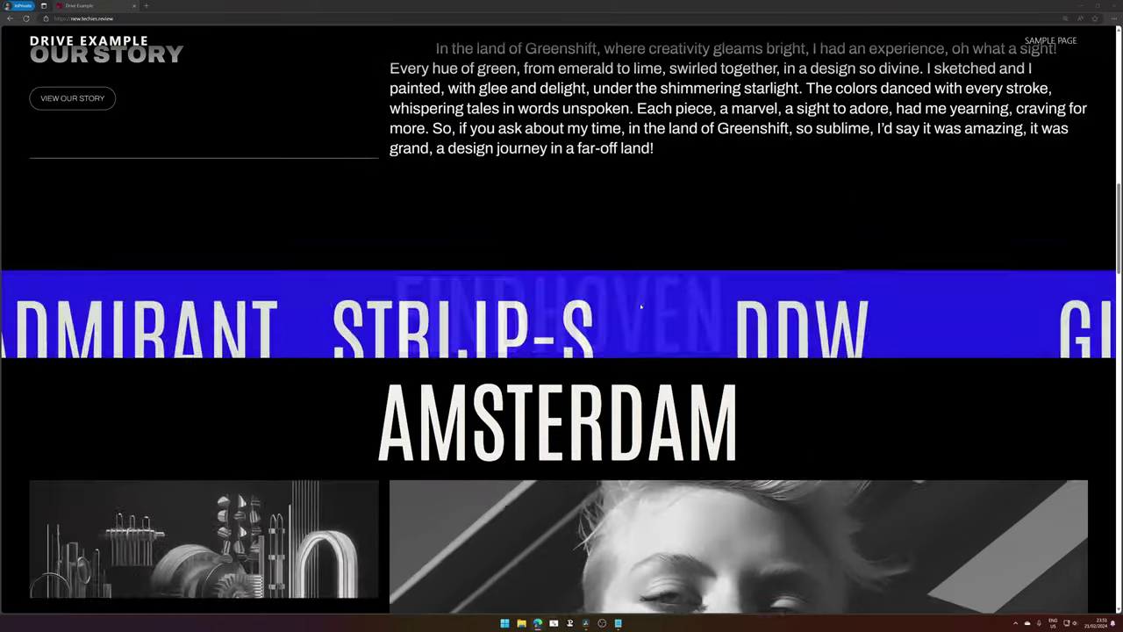
Examine the example page, the Awwwards Site of the Day page for DRIVE, and the live Drive Capital site's scrolling city banner.
scroll(641, 306, down, 15)
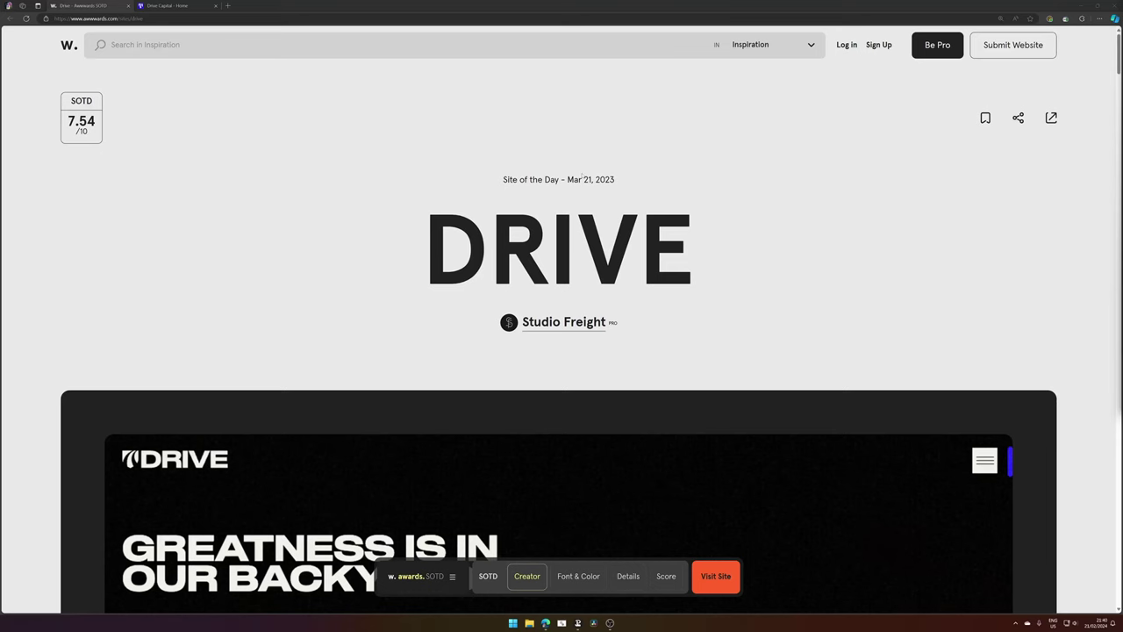
scroll(582, 175, down, 8)
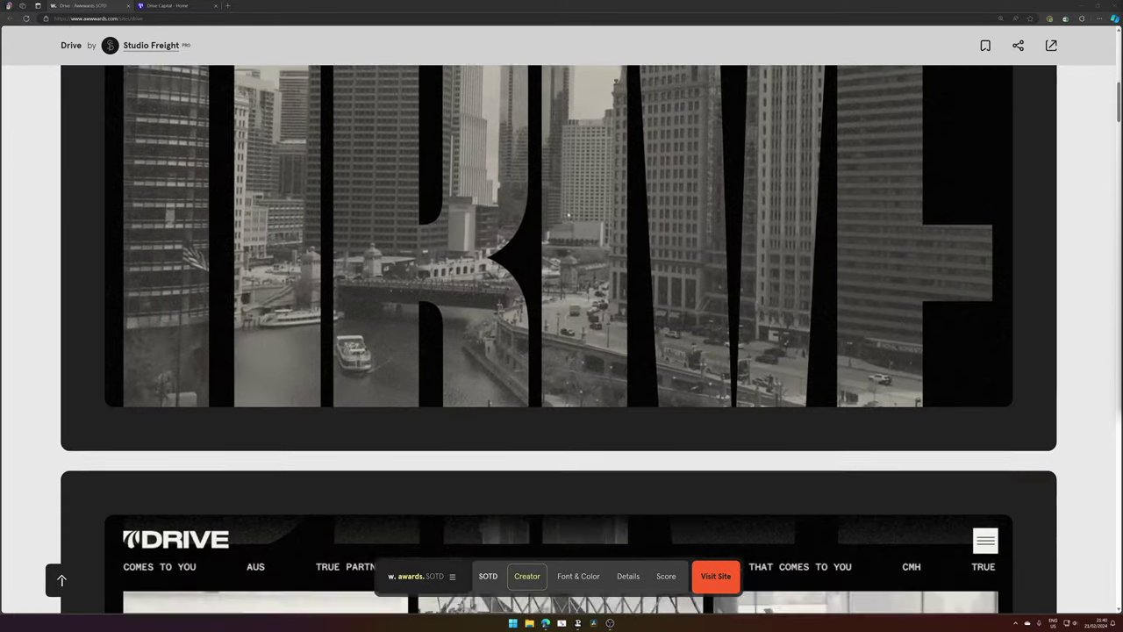
scroll(568, 214, down, 4)
scroll(568, 214, down, 2)
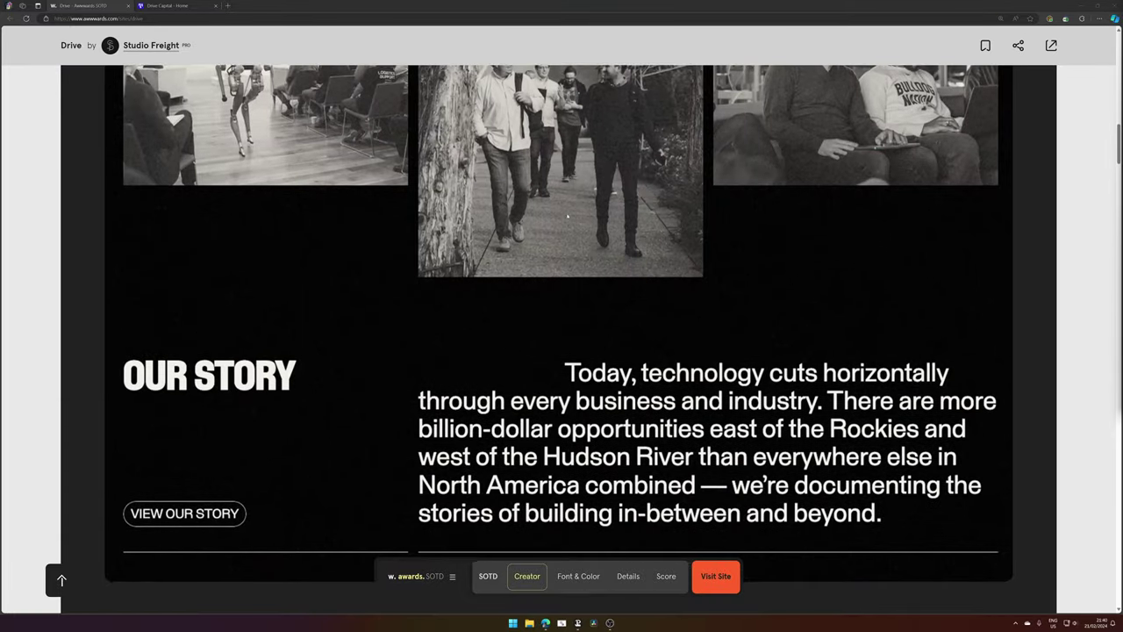
scroll(568, 215, down, 8)
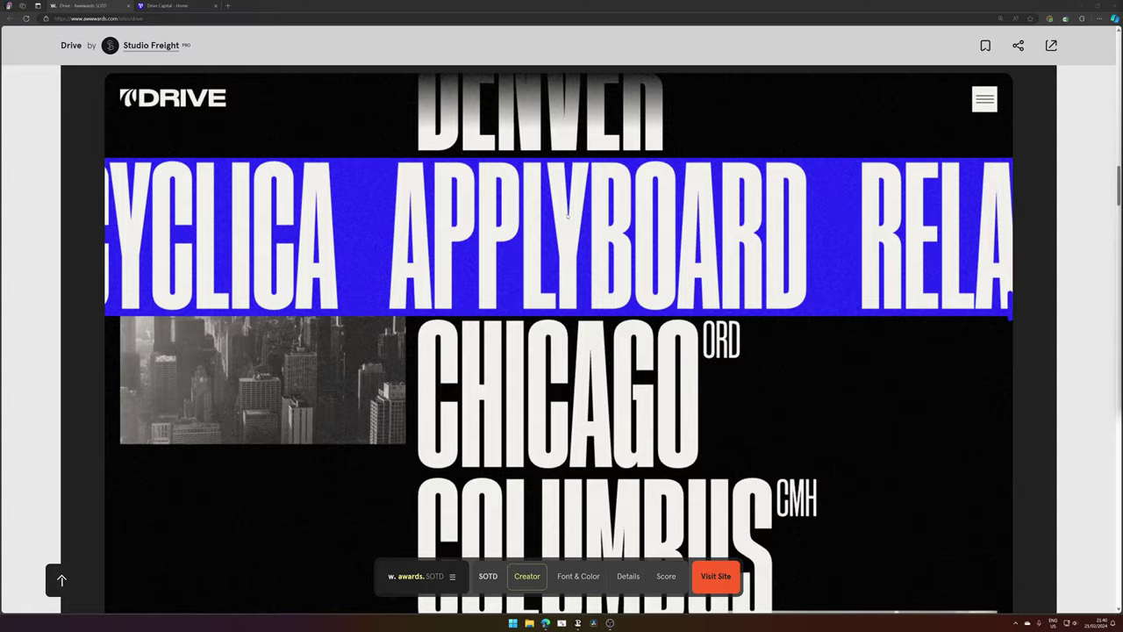
scroll(567, 216, down, 6)
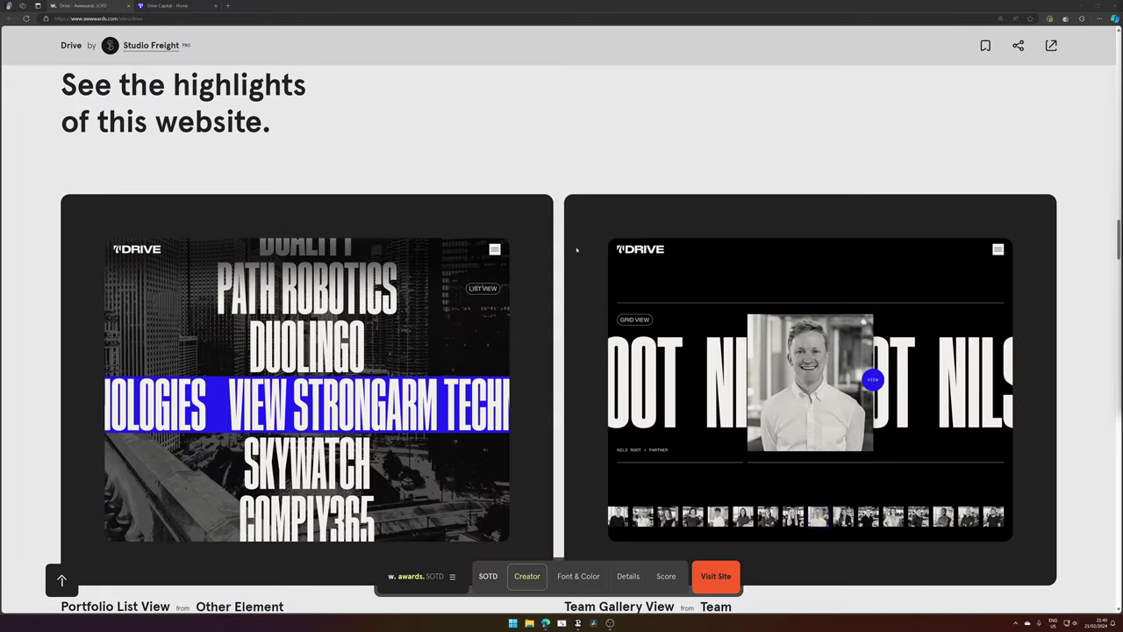
scroll(577, 250, down, 10)
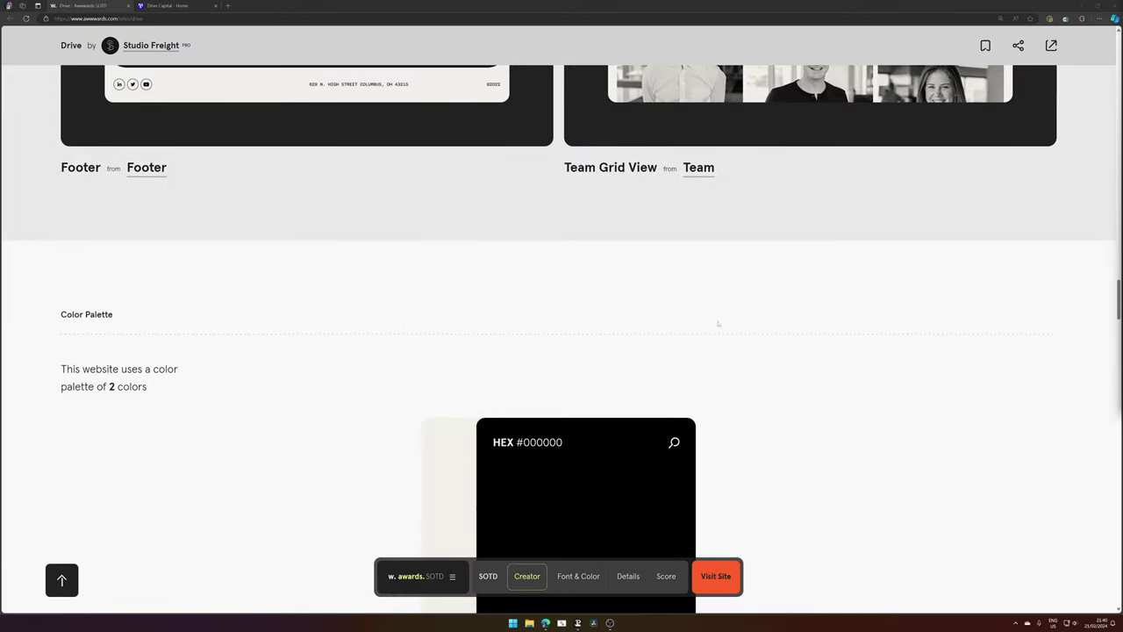
key(Home)
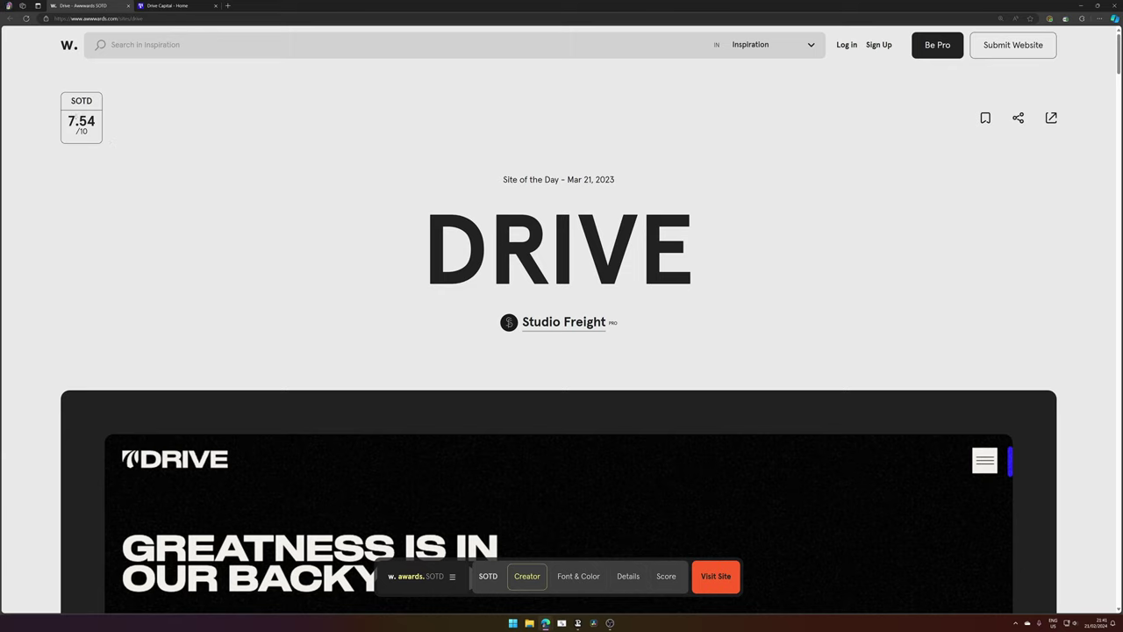
drag(466, 183, 567, 180)
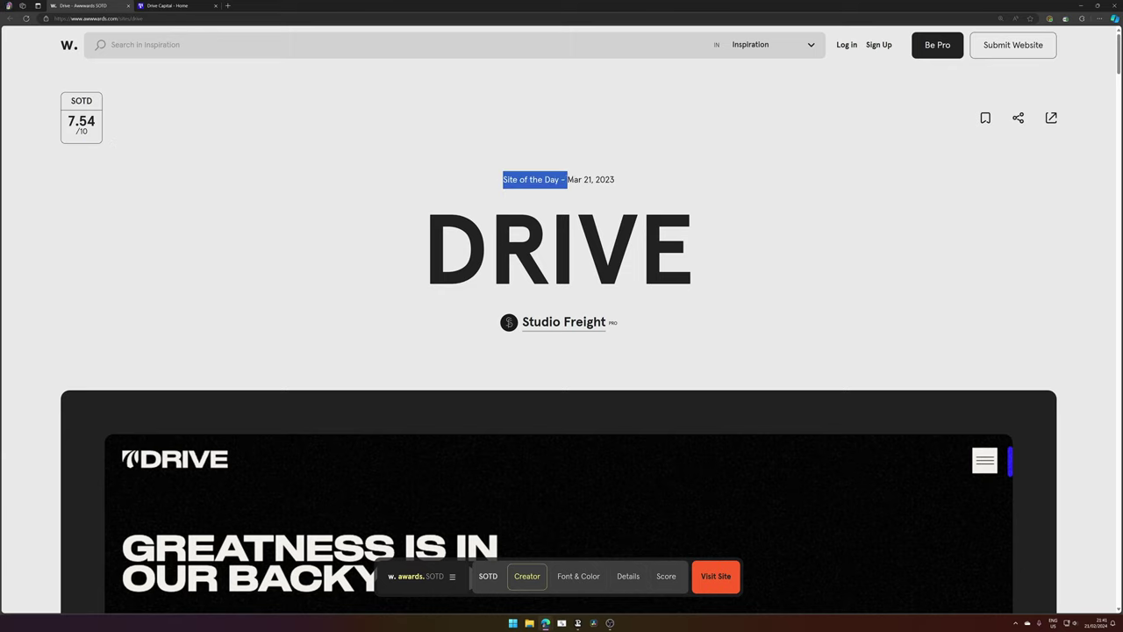
click(716, 174)
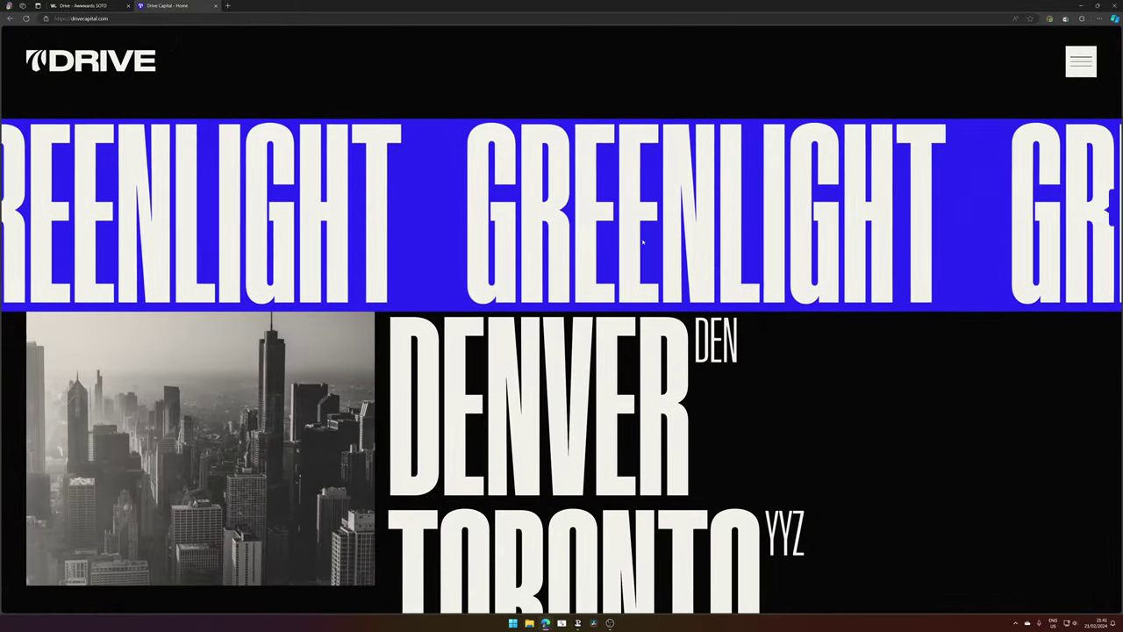
scroll(642, 242, down, 3)
key(ctrl+shift+Tab)
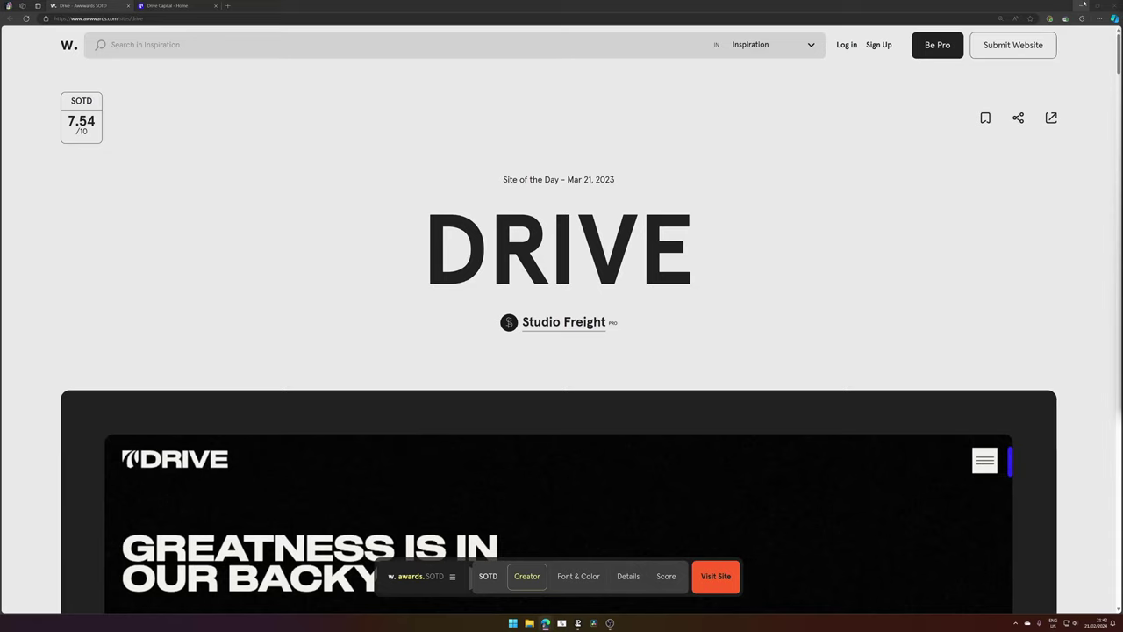
Open the Gumroad page of the free Greenshift hover effect starter in a new window and order it at a price of €0.
key(ctrl+n)
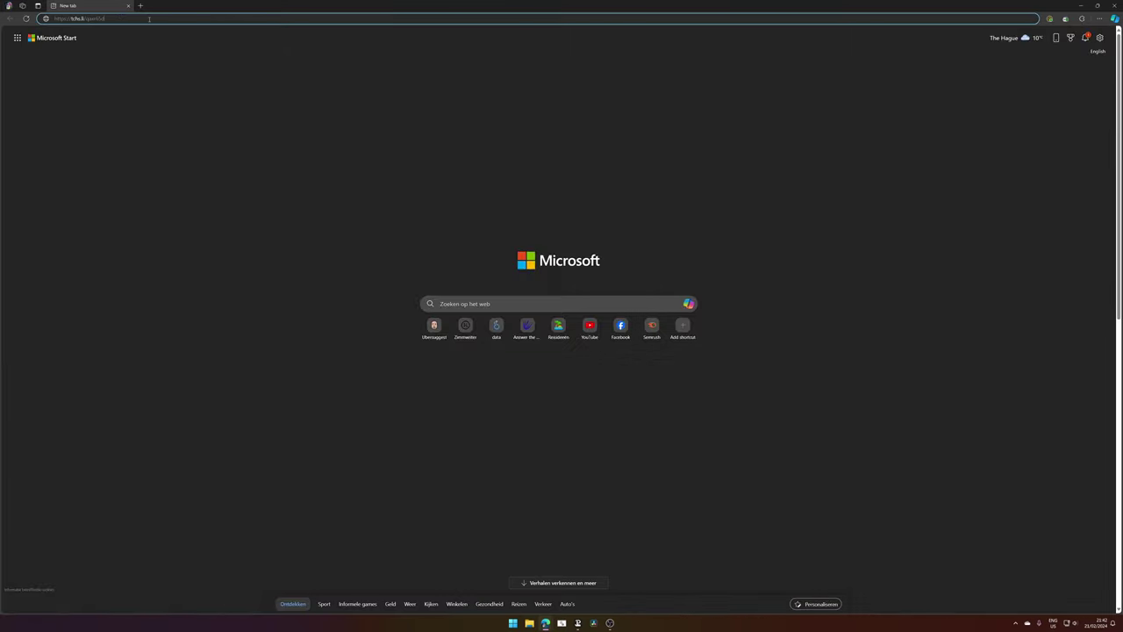
key(Return)
click(149, 18)
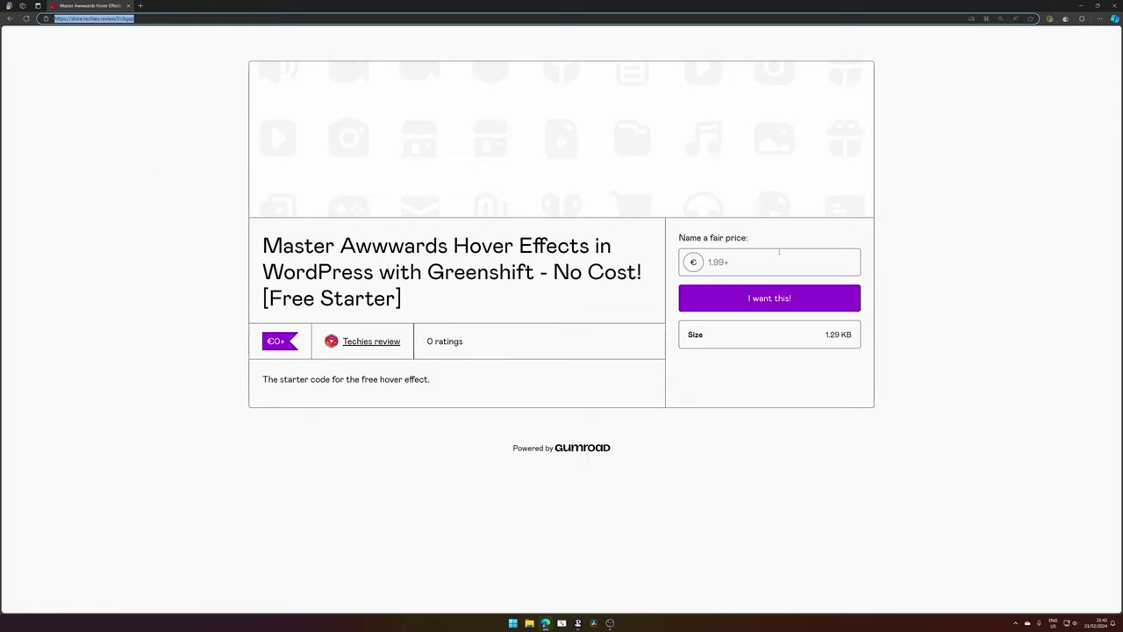
click(774, 261)
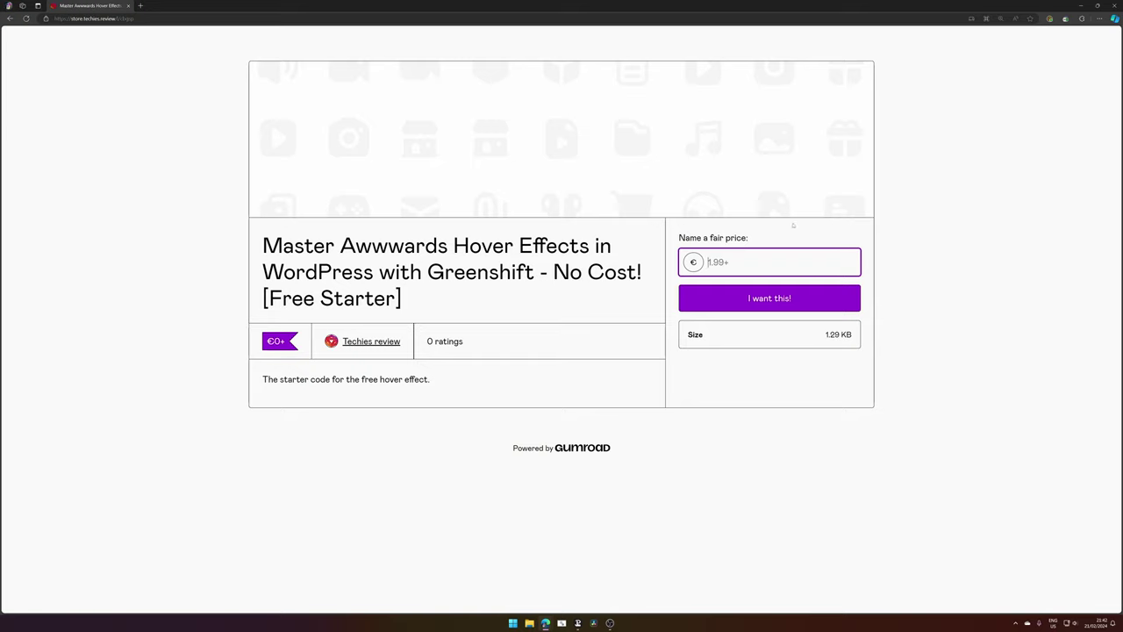
text(0)
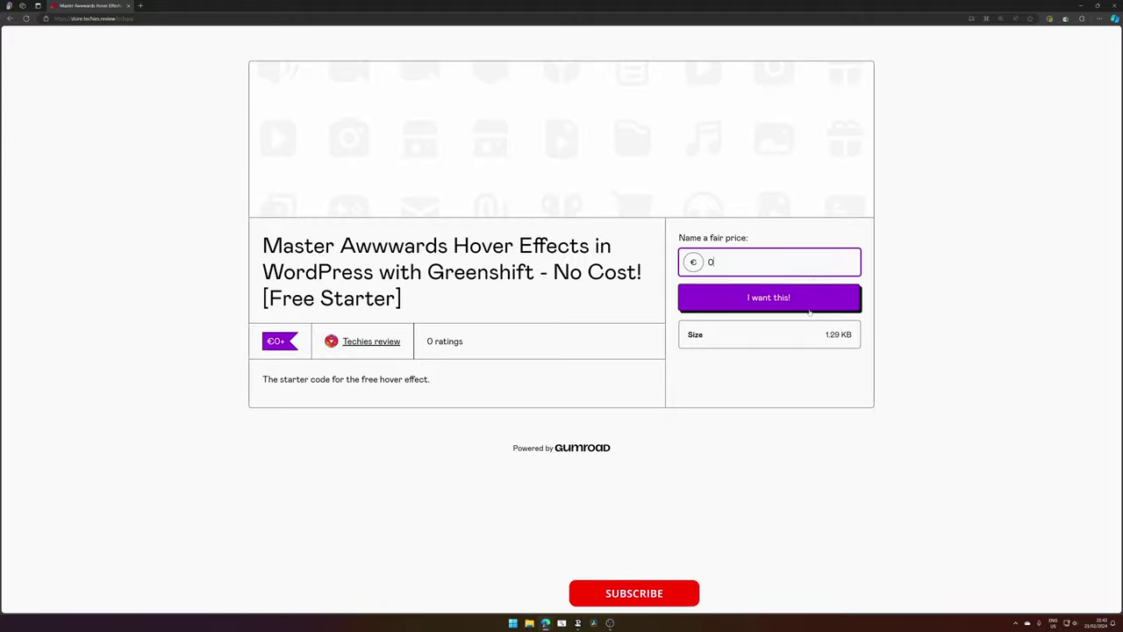
click(816, 298)
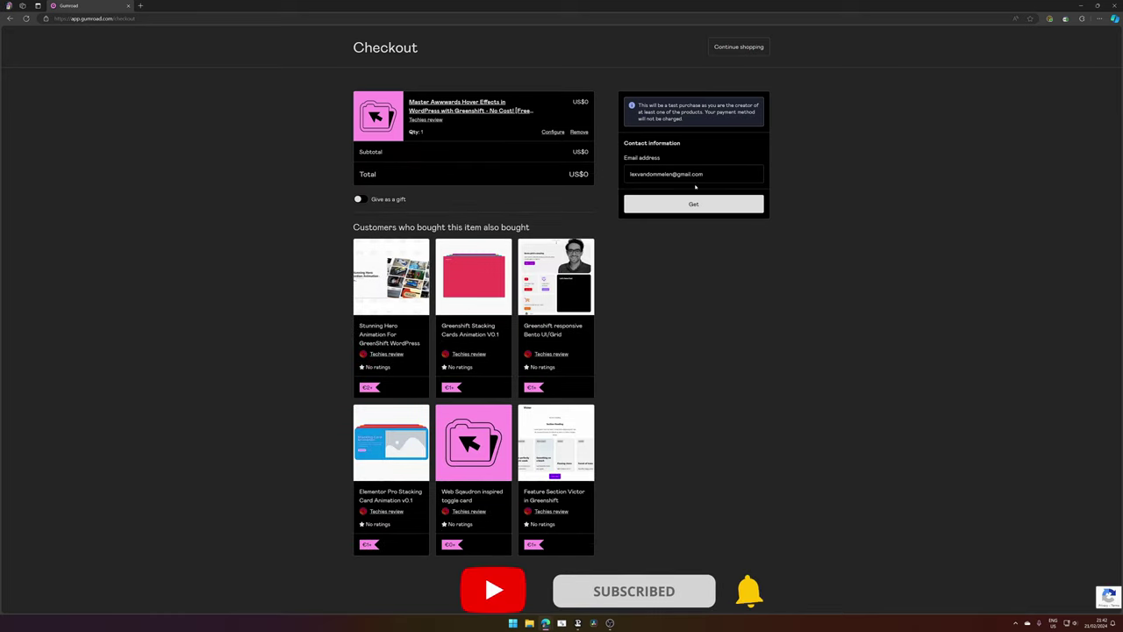
click(713, 210)
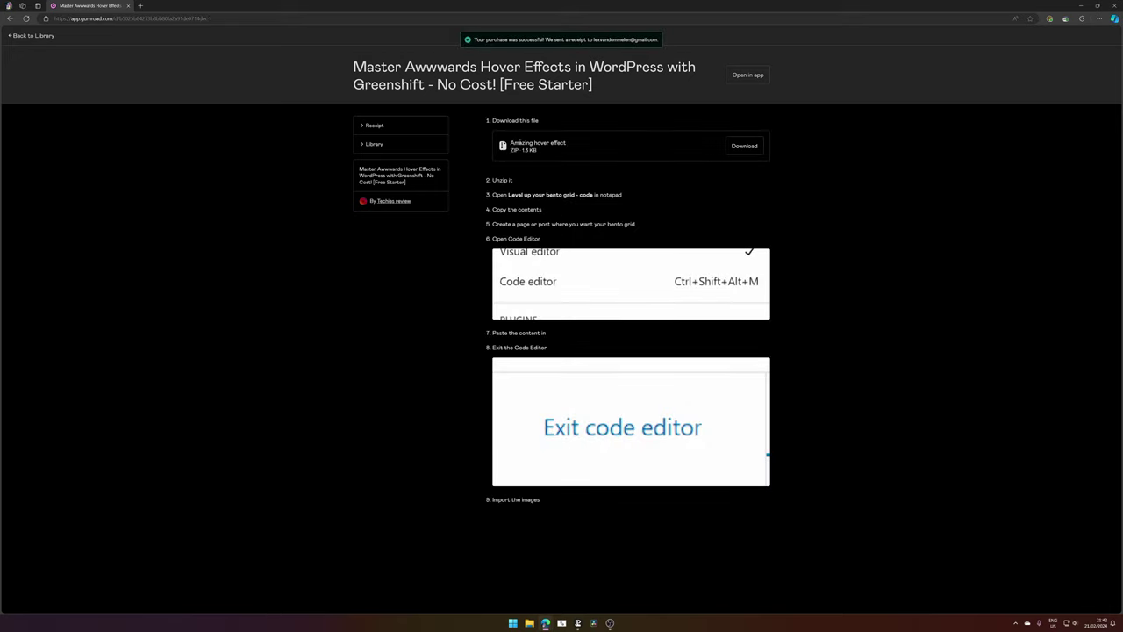
Download the Amazing hover effect archive, open the text file from its extracted folder, and select all of its code for copying.
click(585, 150)
click(745, 146)
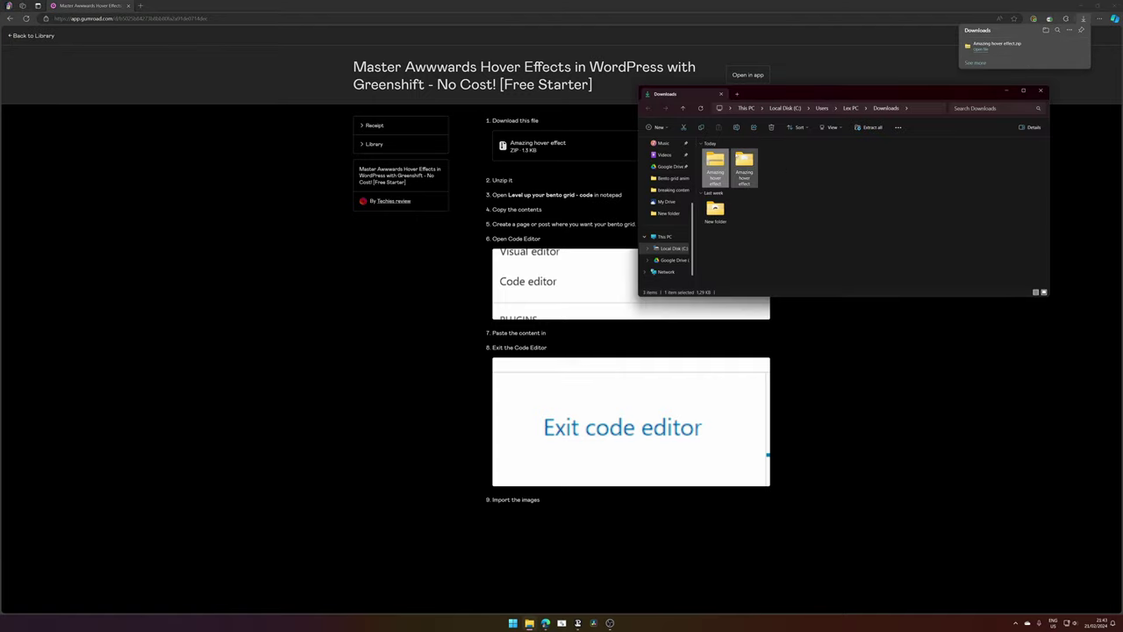
double_click(744, 167)
double_click(715, 162)
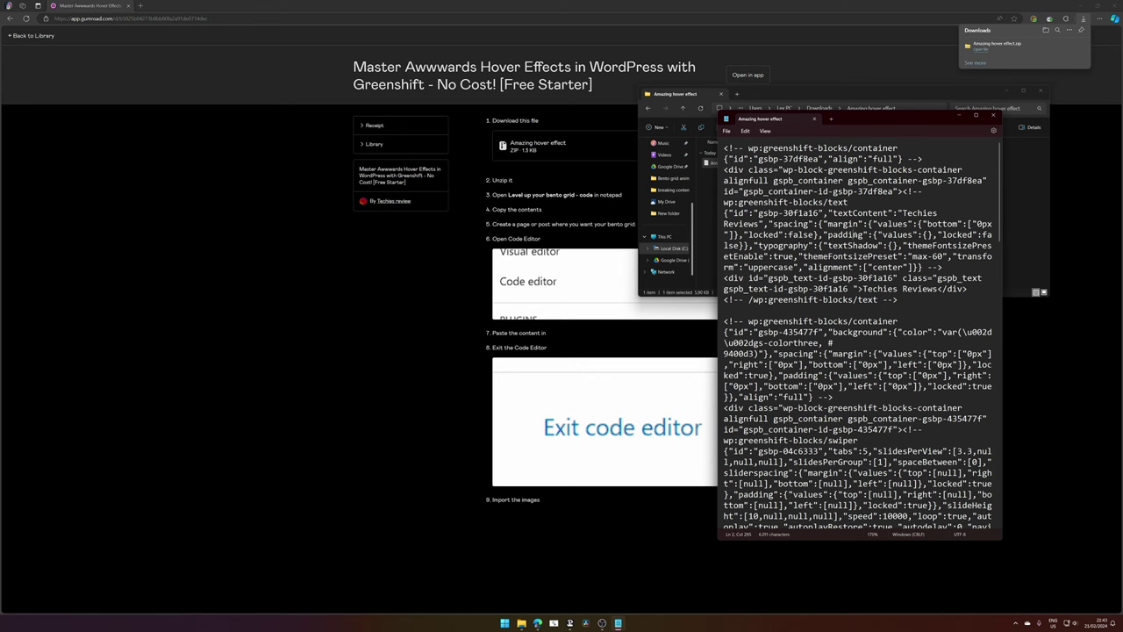
key(ctrl+a)
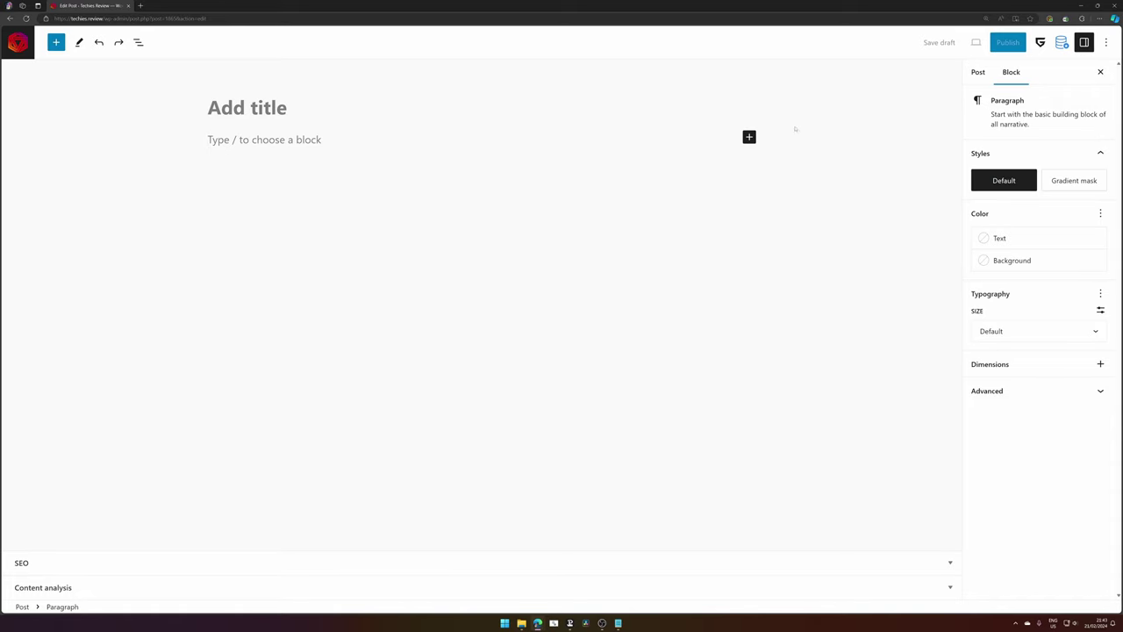
In the blank WordPress post, paste the copied starter code using the code editor and return to the visual editor.
click(1107, 43)
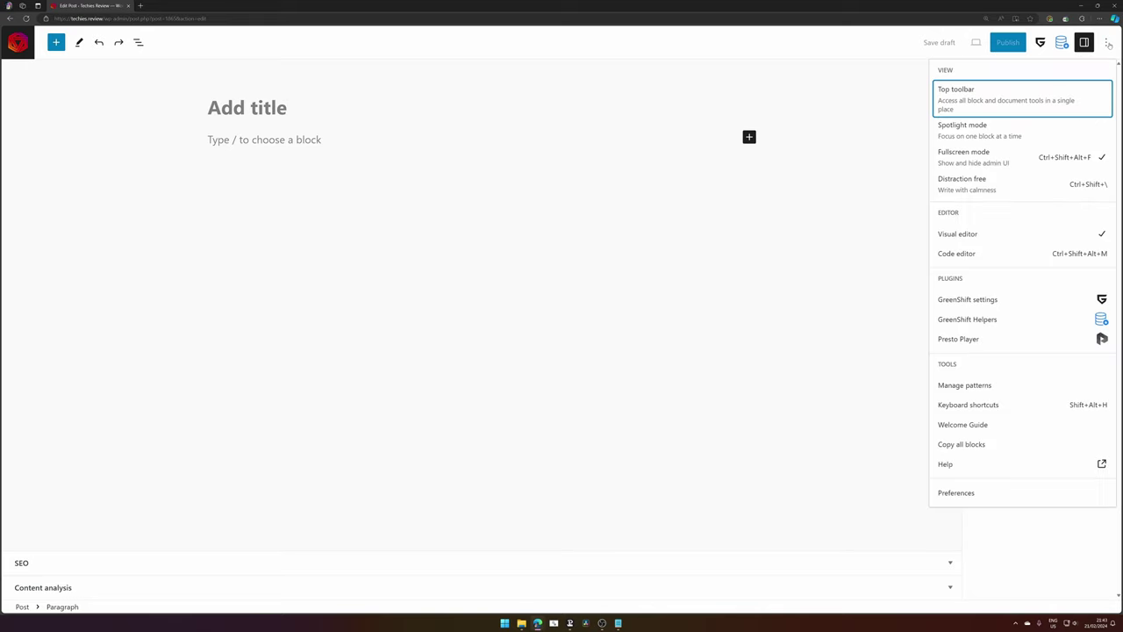
click(958, 254)
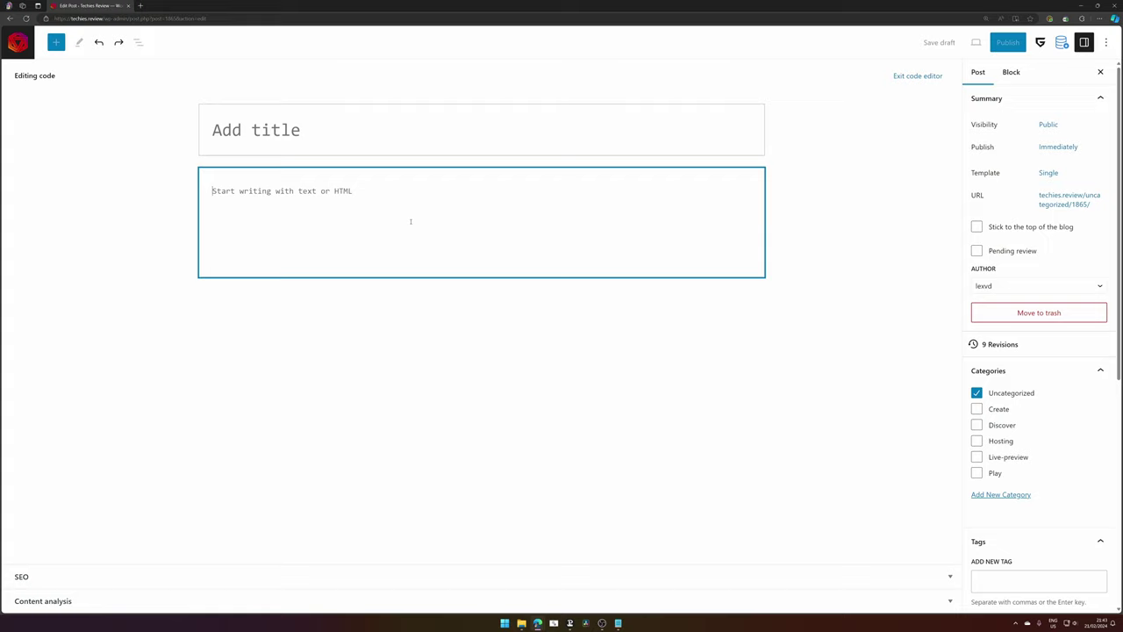
key(ctrl+v)
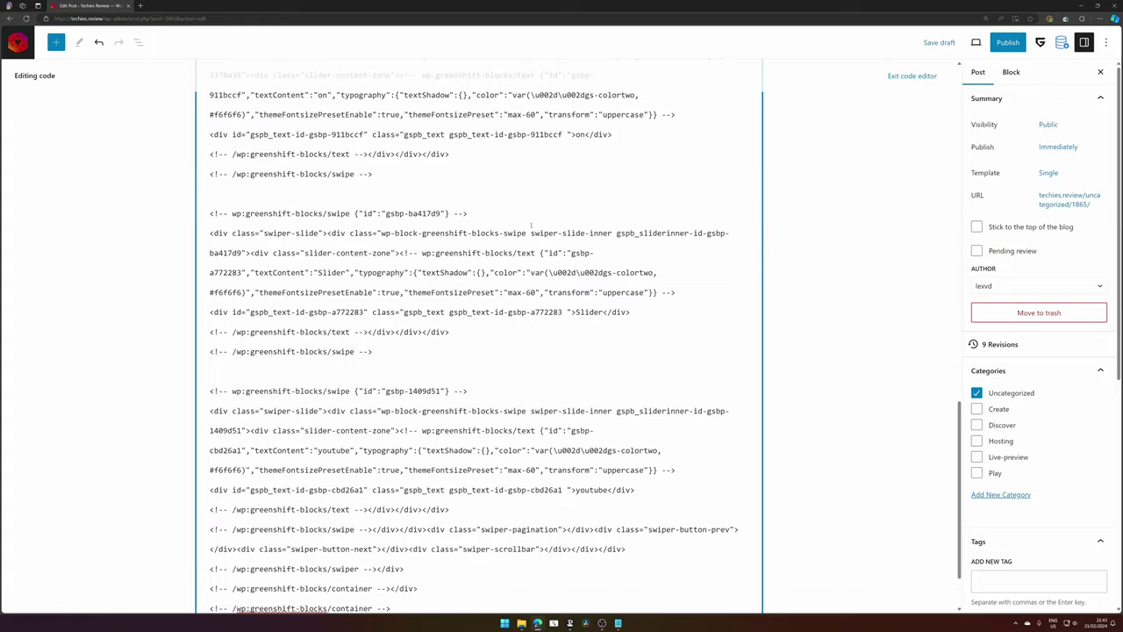
drag(959, 491, 968, 79)
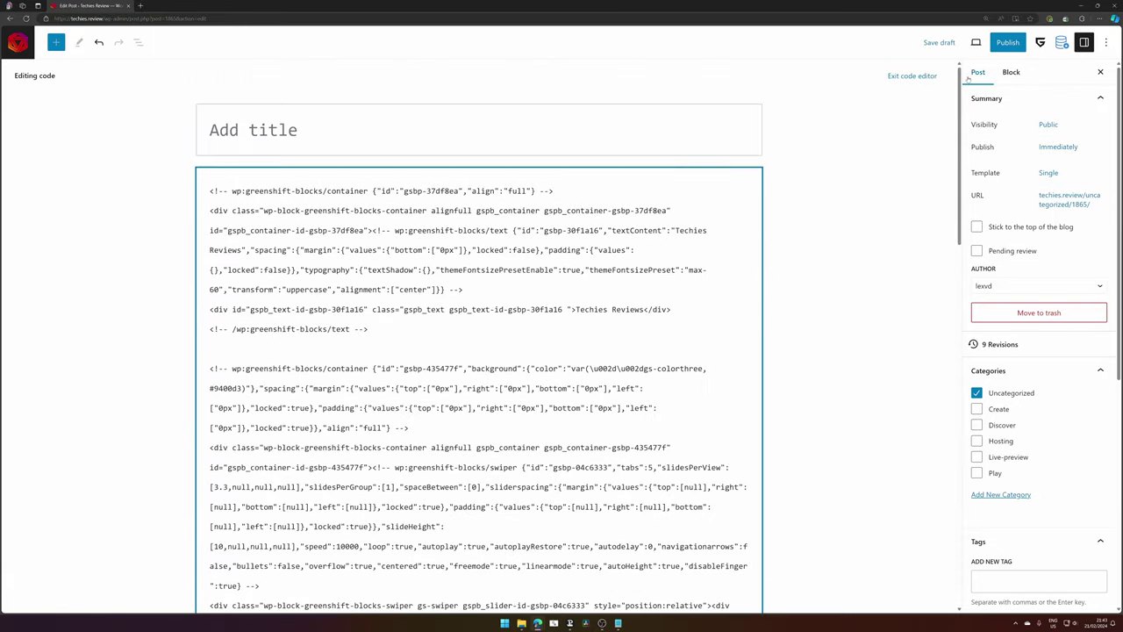
click(913, 76)
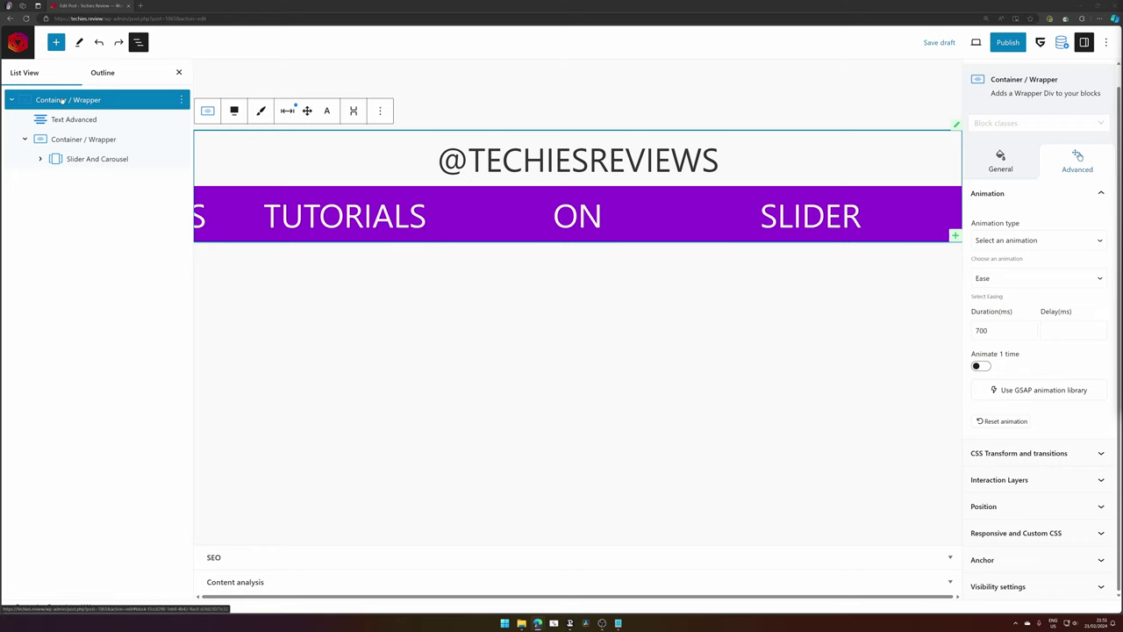
Examine the outer wrapper, text block, inner wrapper and Slider And Carousel block, including the slider's speed, autoplay and transition options.
click(38, 123)
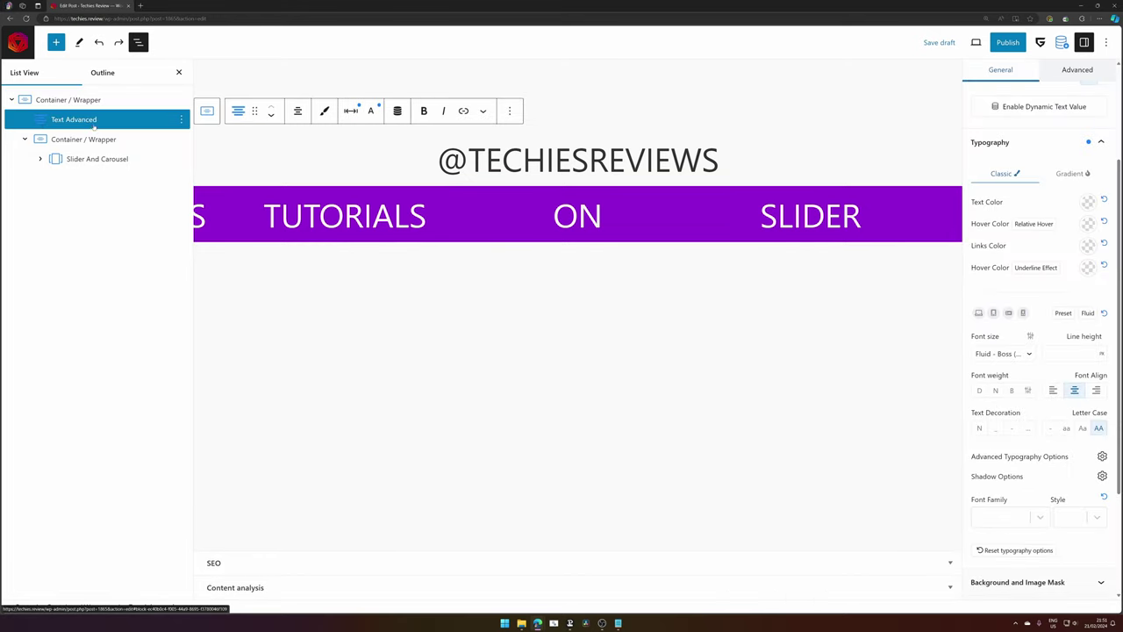
click(70, 99)
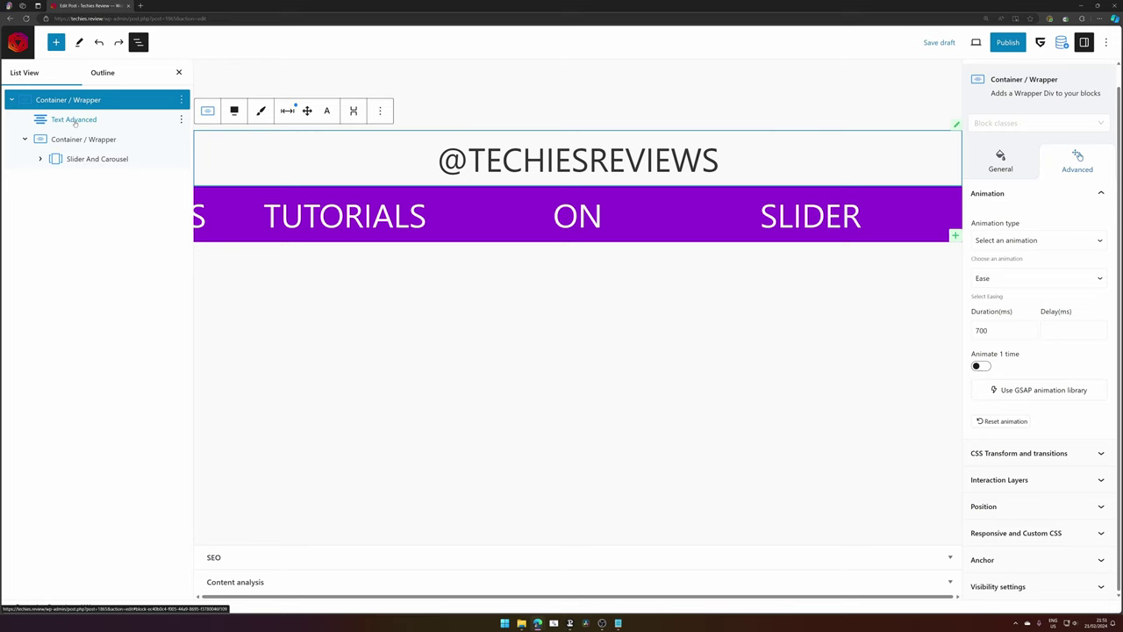
click(79, 139)
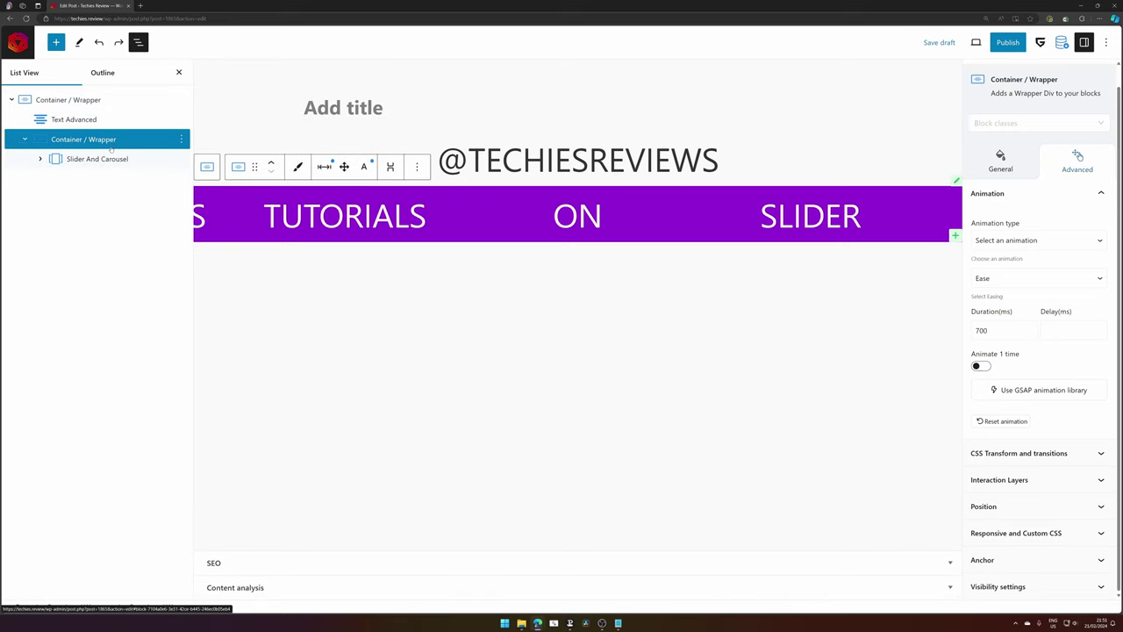
click(113, 161)
scroll(1092, 261, down, 3)
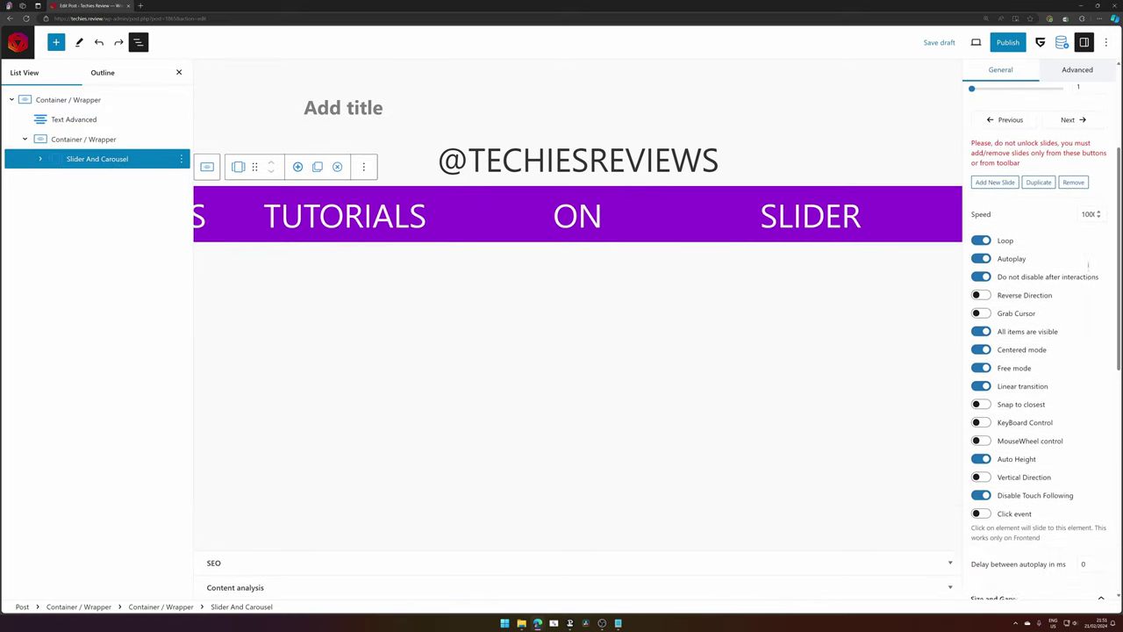
scroll(1091, 261, up, 1)
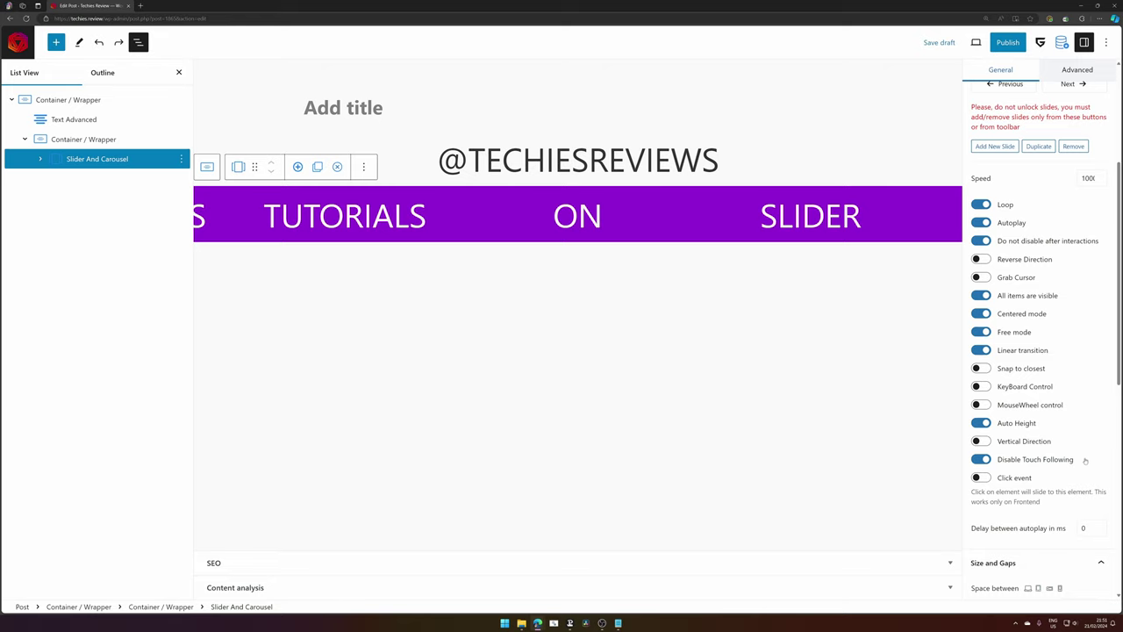
scroll(1035, 351, down, 5)
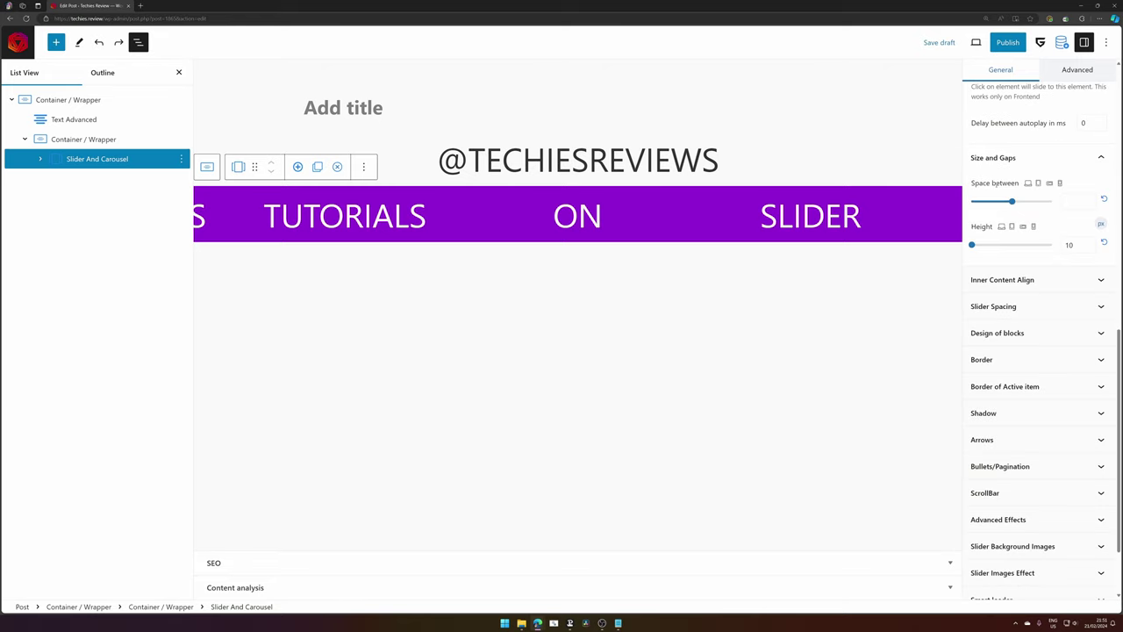
Set the slider's space between slides to 0 and expand its Arrows and Bullets/Pagination settings.
drag(1013, 201, 972, 202)
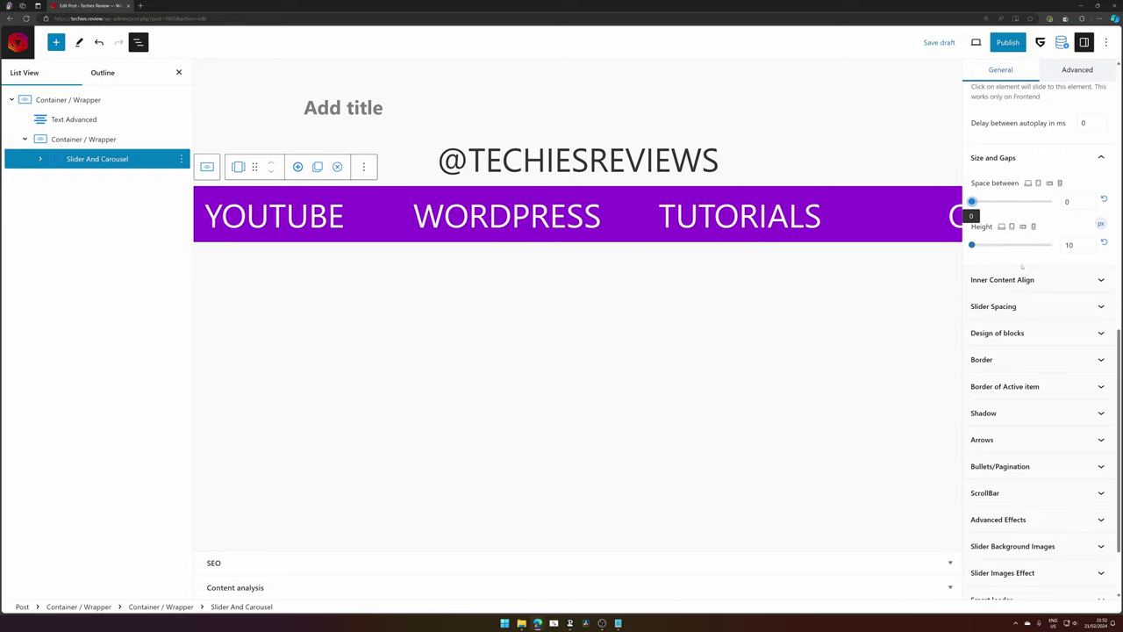
click(1030, 437)
scroll(1015, 361, down, 2)
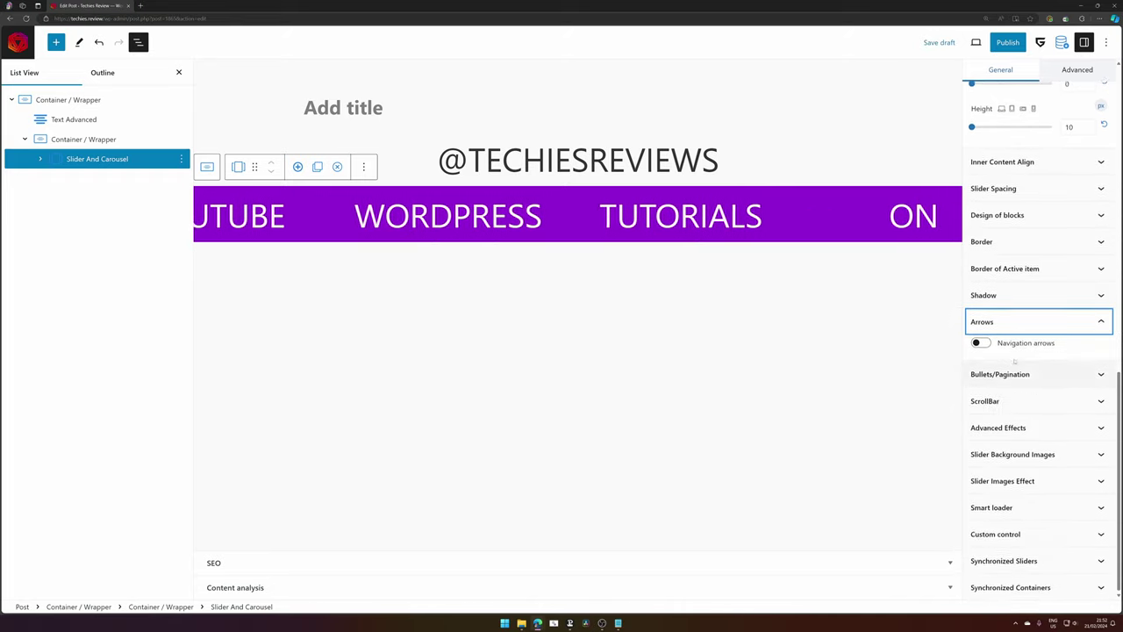
click(1010, 374)
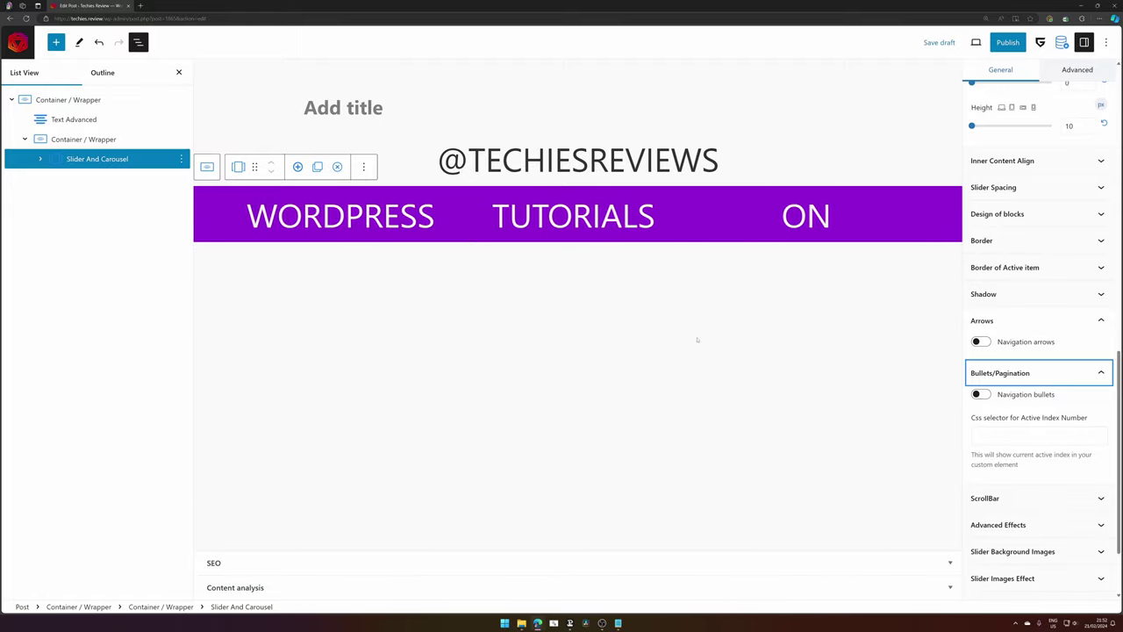
Set the outer Container / Wrapper's overflow to Hidden in its spacing settings.
click(131, 102)
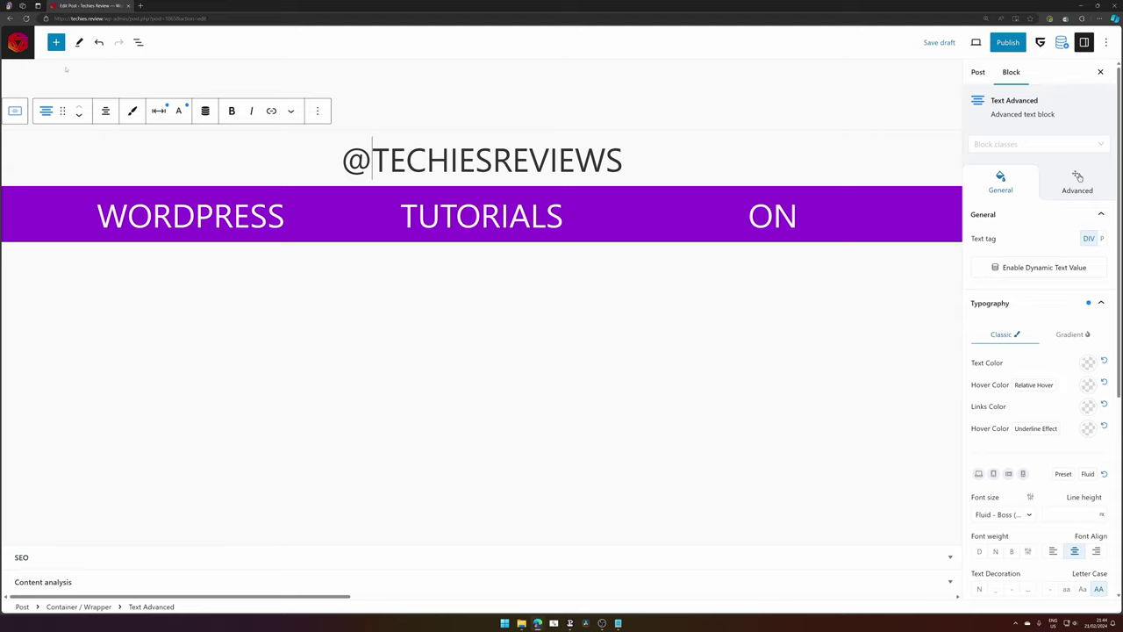
click(140, 43)
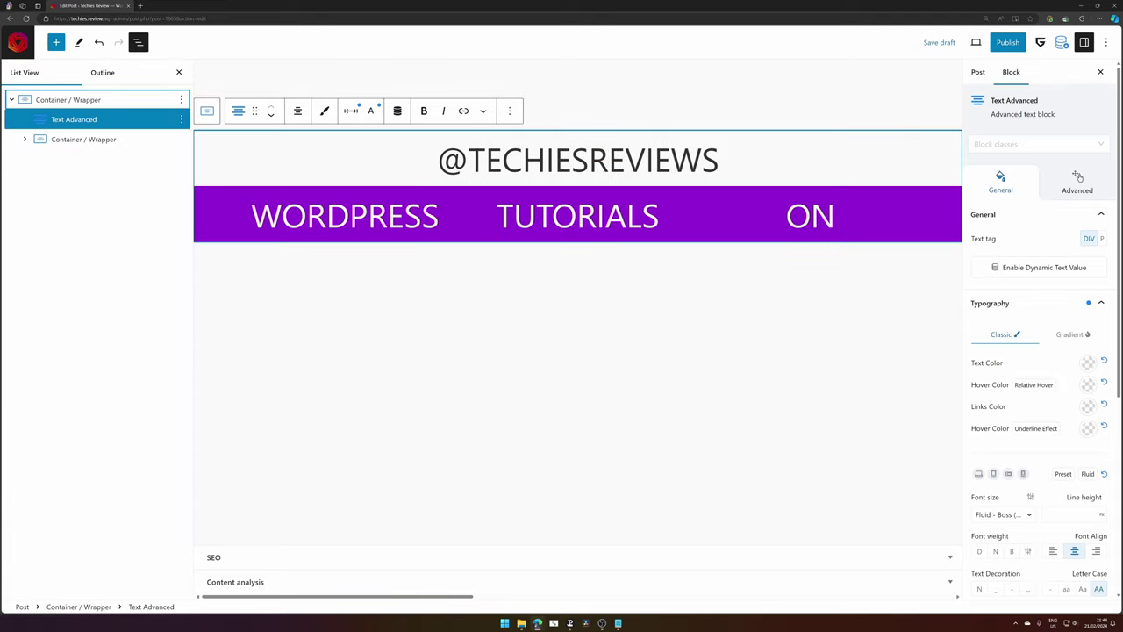
click(97, 101)
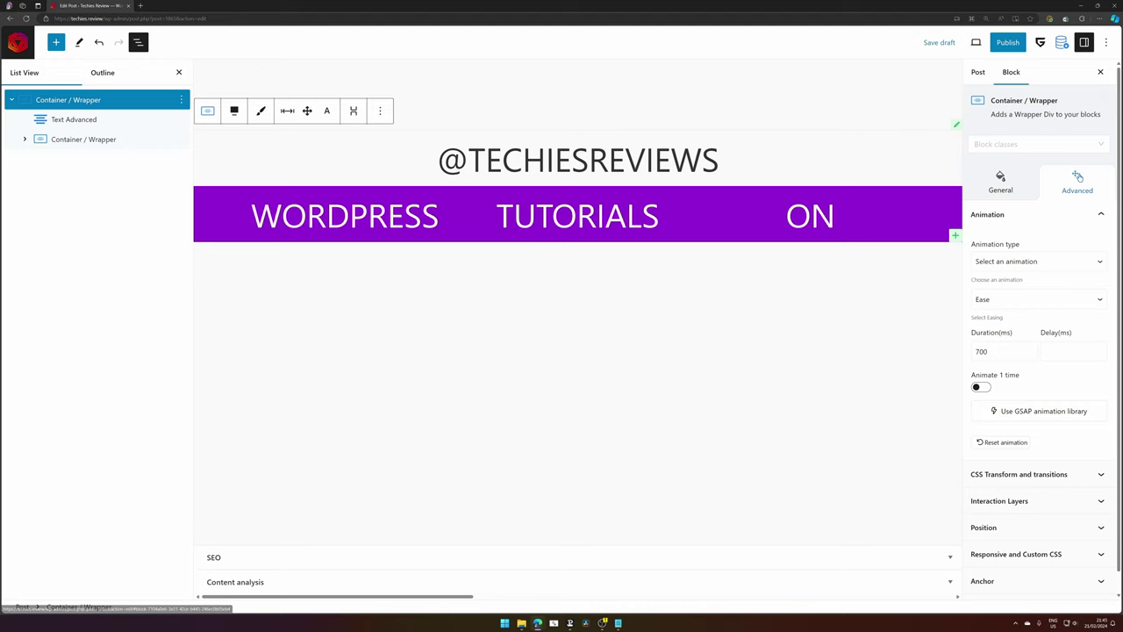
click(1005, 177)
scroll(1009, 263, down, 1)
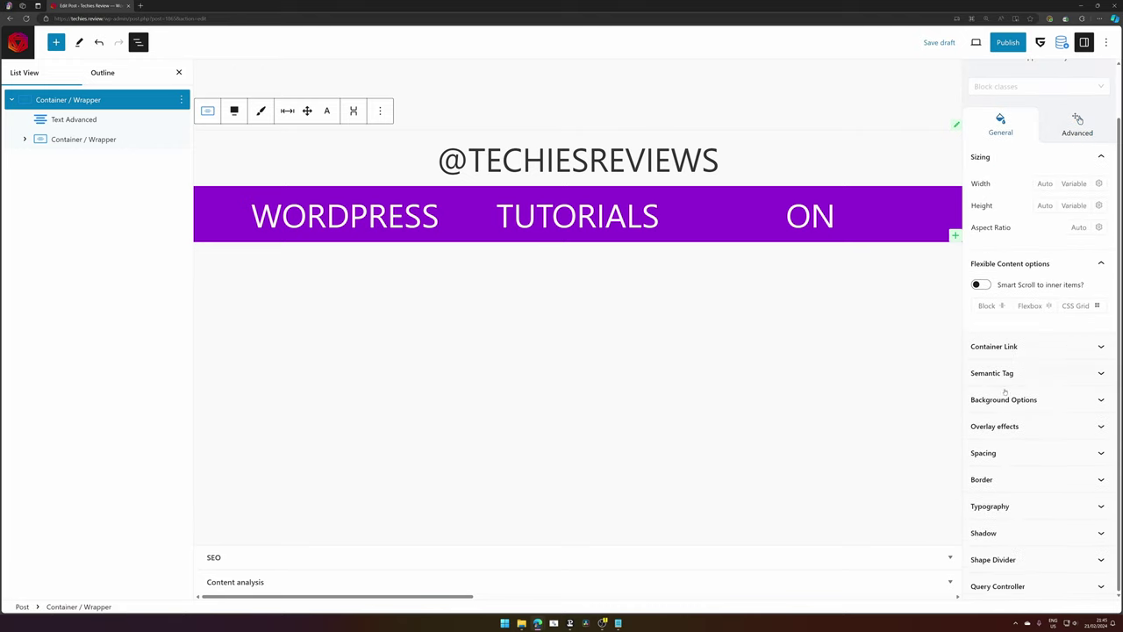
click(1015, 451)
scroll(1035, 369, down, 1)
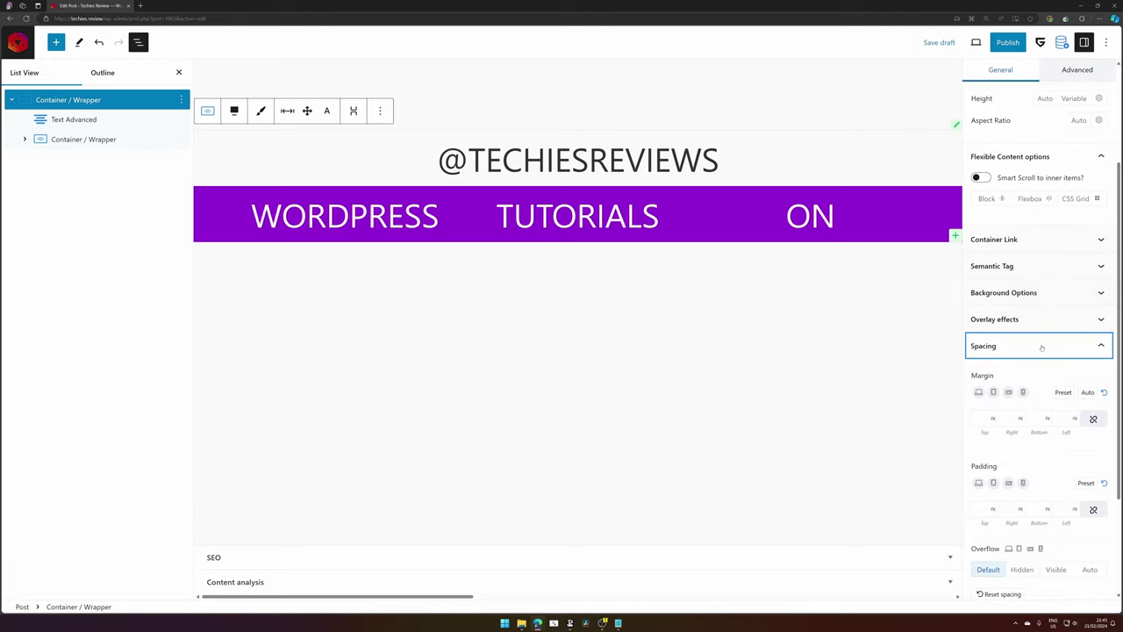
scroll(972, 548, down, 2)
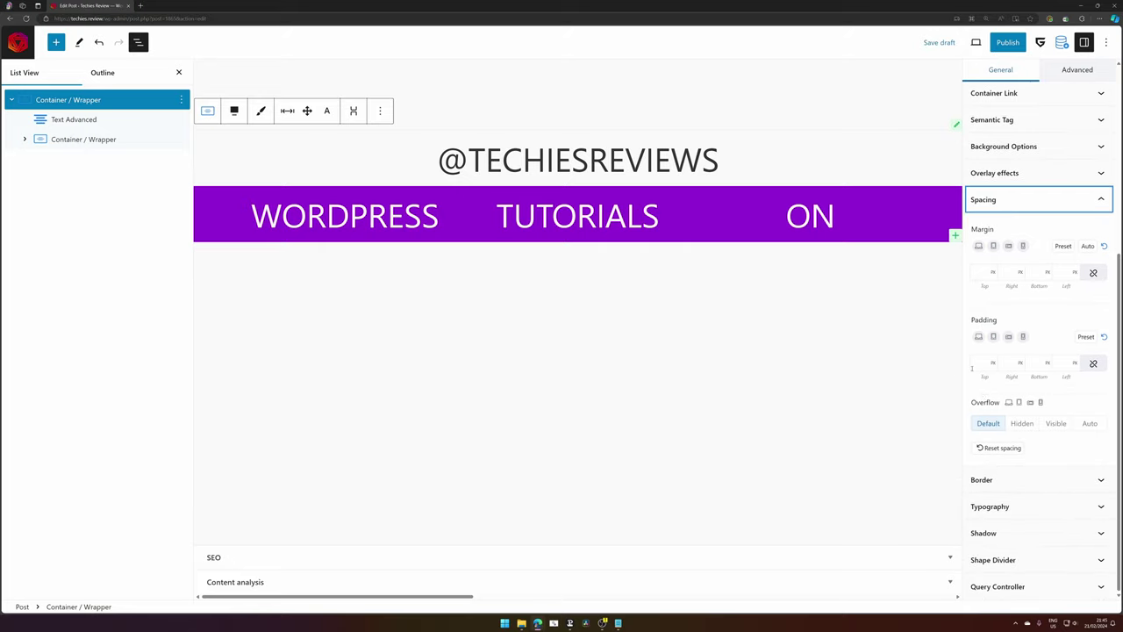
click(1022, 424)
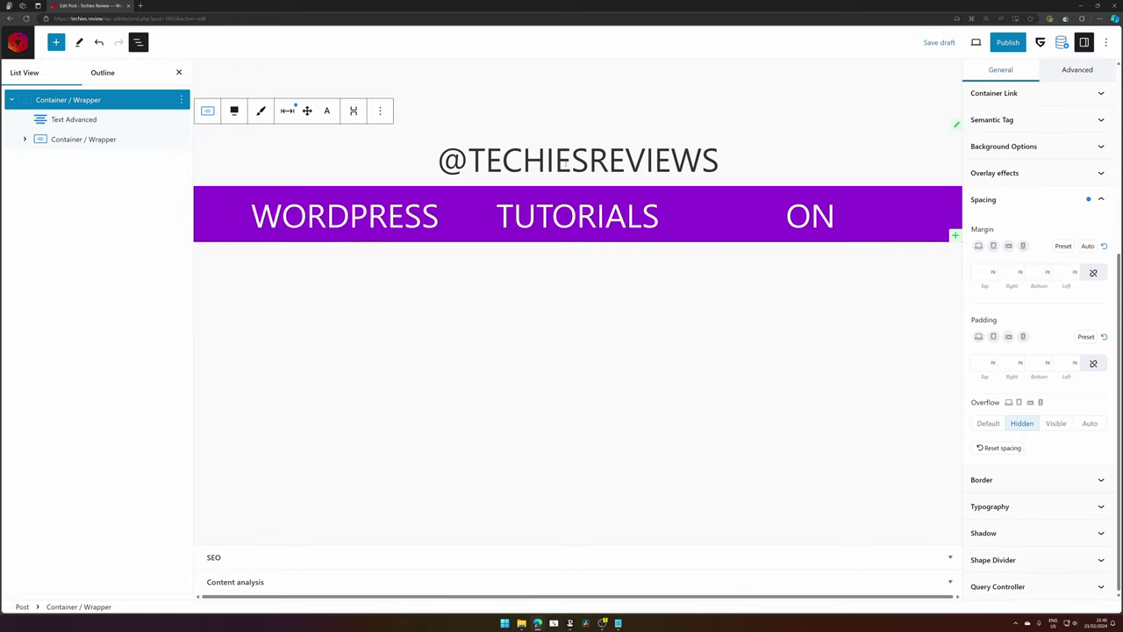
Set the position of the inner Container / Wrapper, which holds the slider, to Absolute.
click(25, 140)
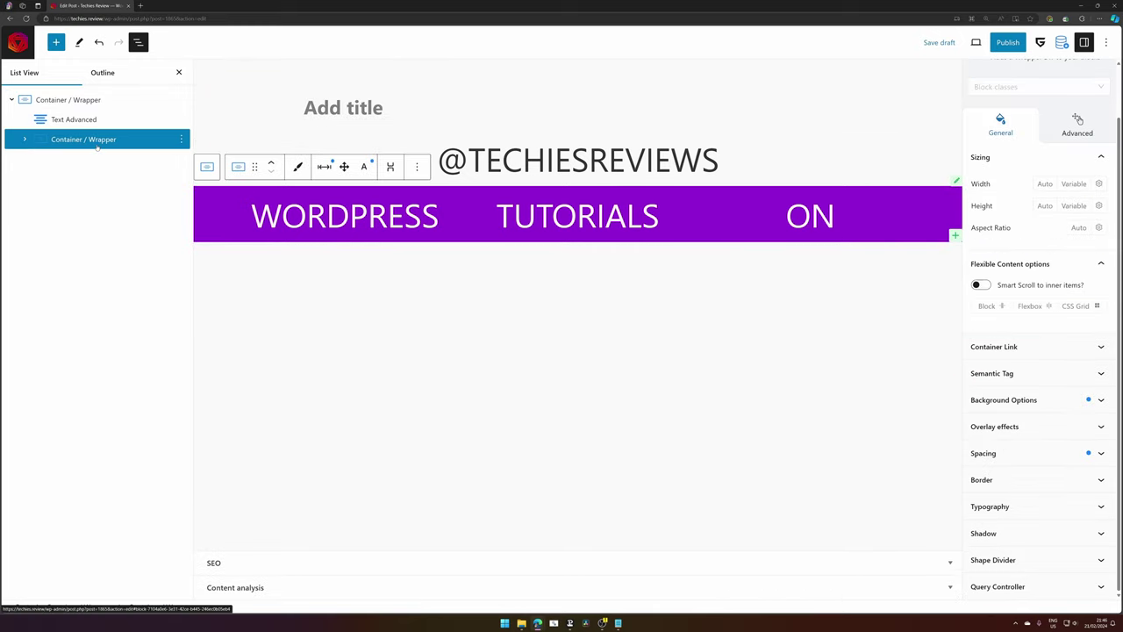
click(1072, 127)
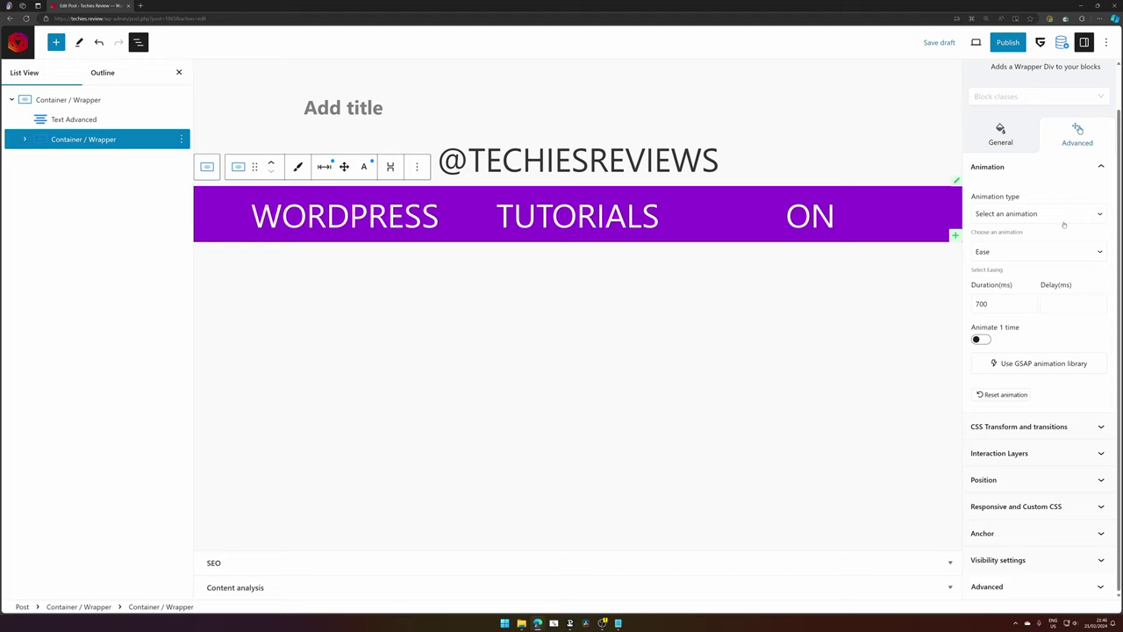
click(1018, 426)
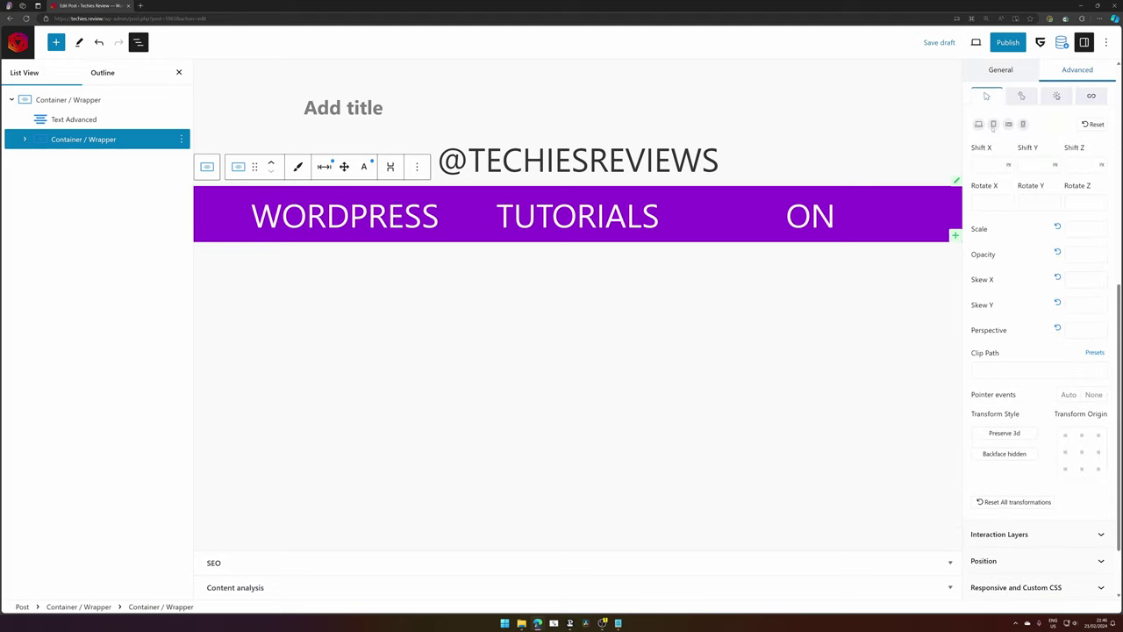
scroll(1009, 131, up, 3)
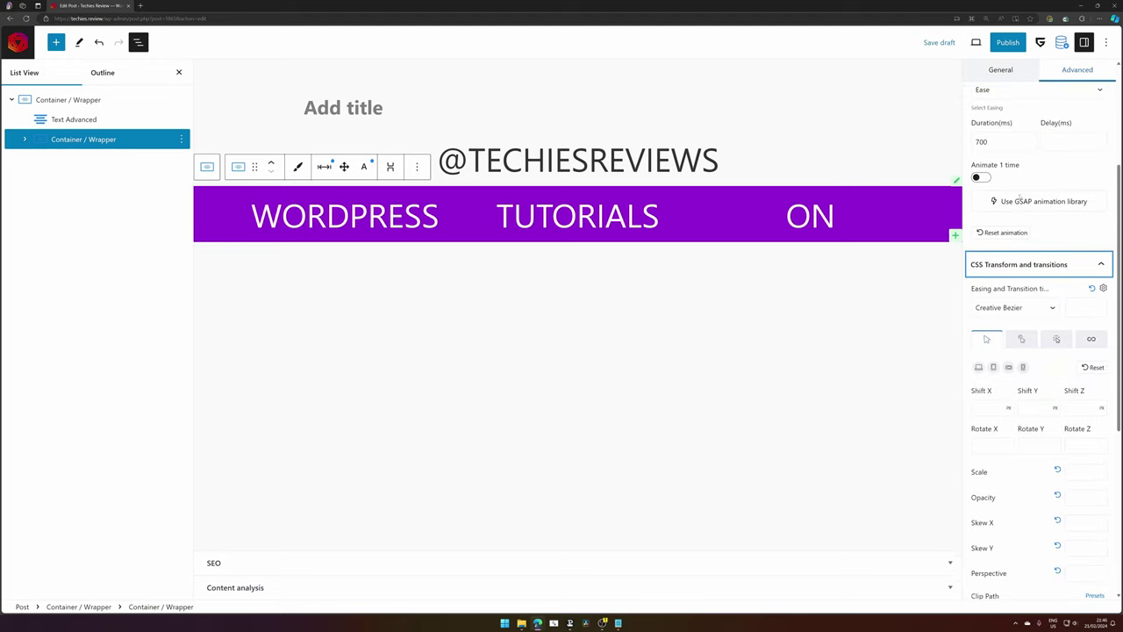
scroll(1019, 196, down, 5)
click(1009, 480)
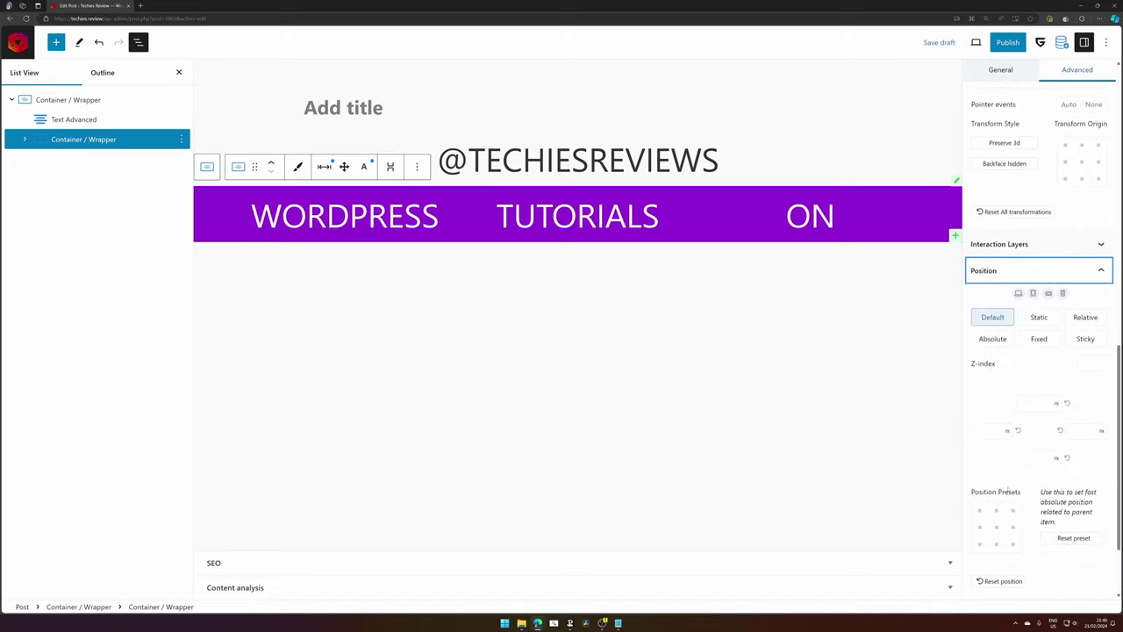
click(1001, 261)
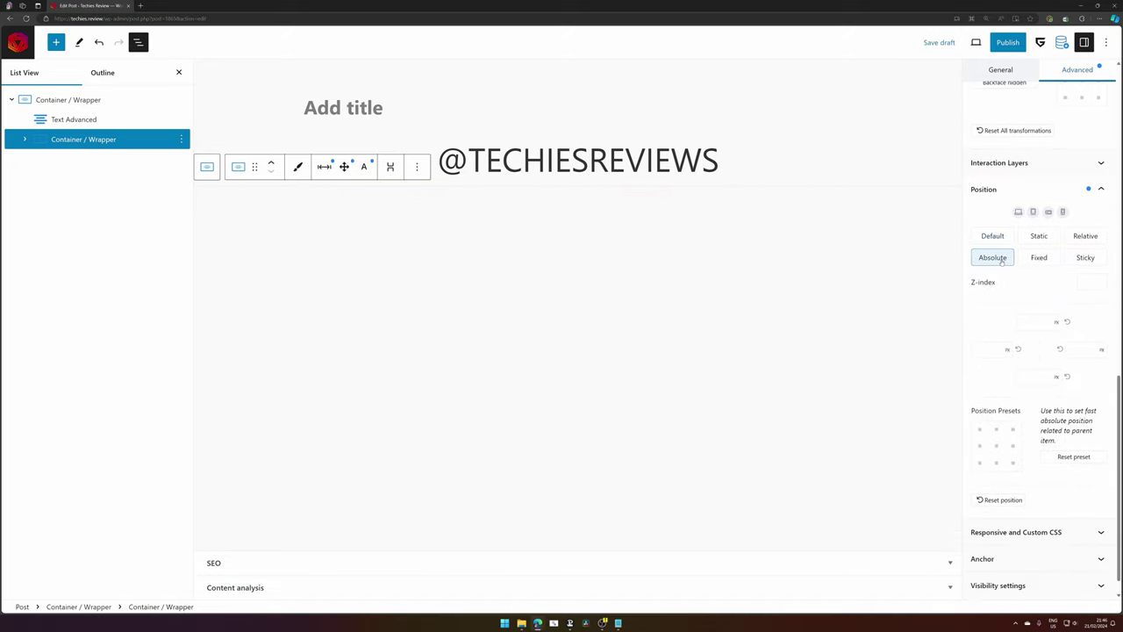
Set the inner wrapper's top, left, bottom and right position offsets to 0 px.
click(1035, 323)
text(0)
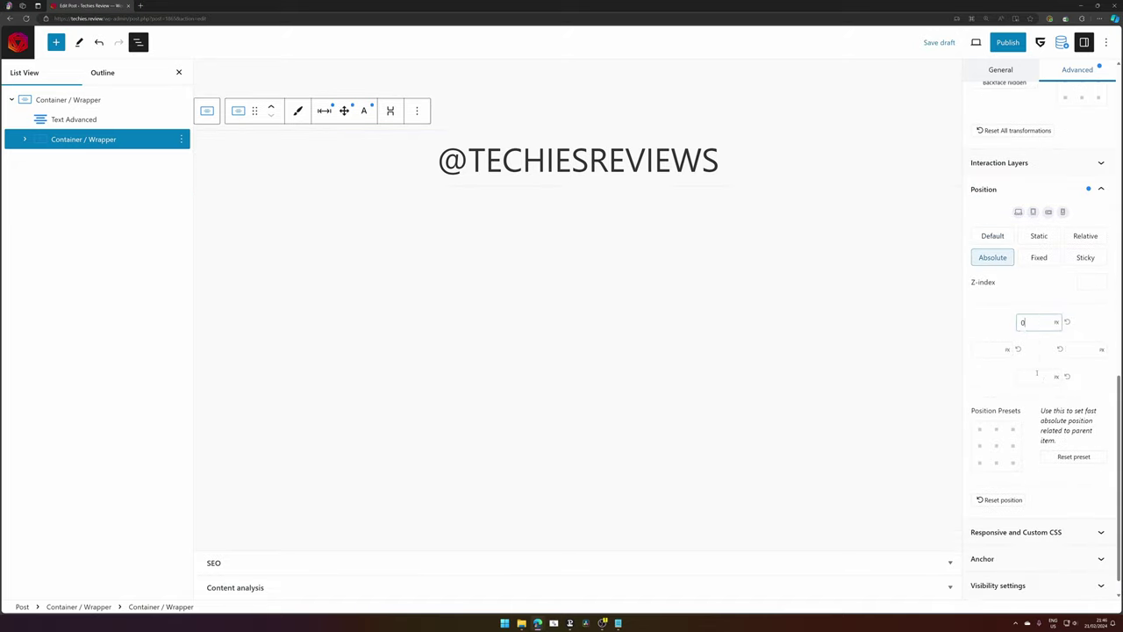
text(0)
click(1031, 378)
text(0)
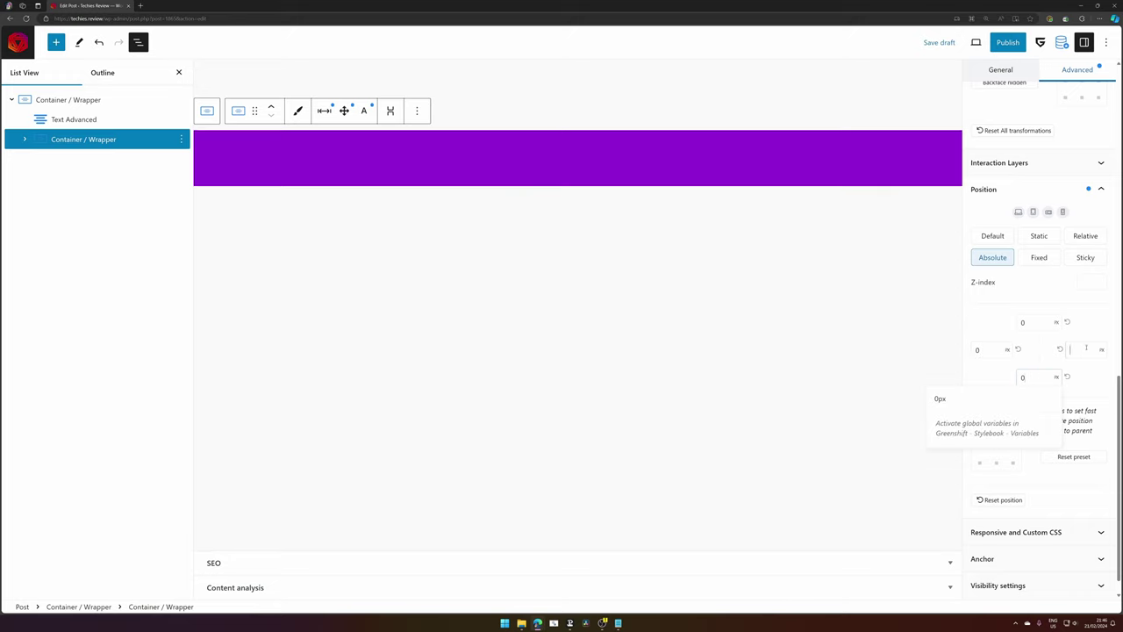
click(1084, 349)
text(0)
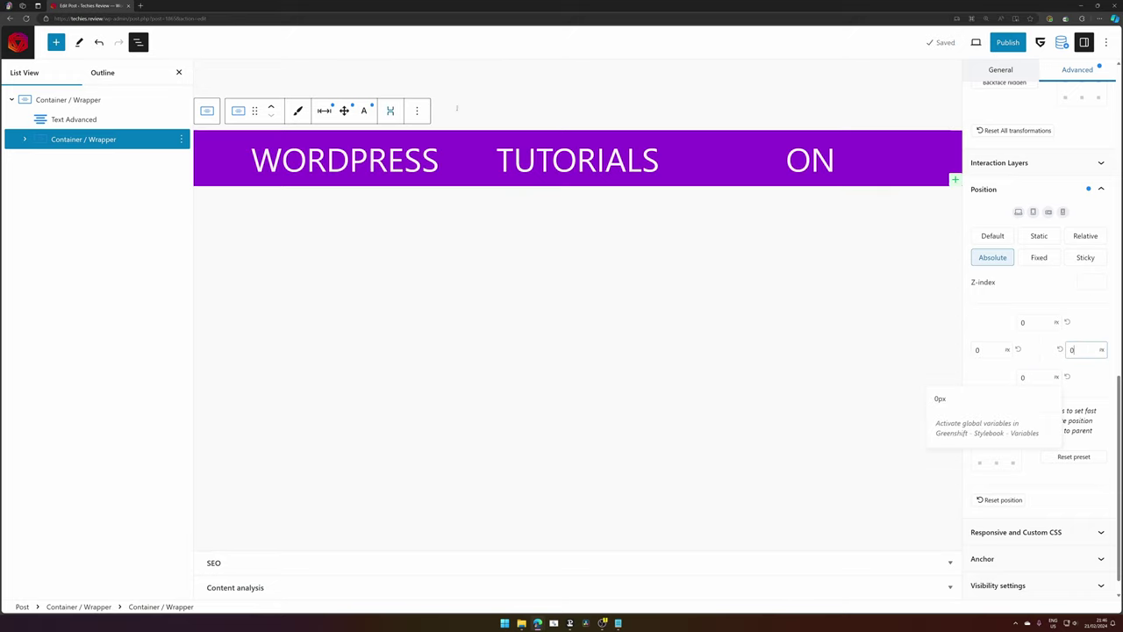
Set the inner wrapper's normal-state Shift Y transform to 100%.
scroll(1005, 251, up, 5)
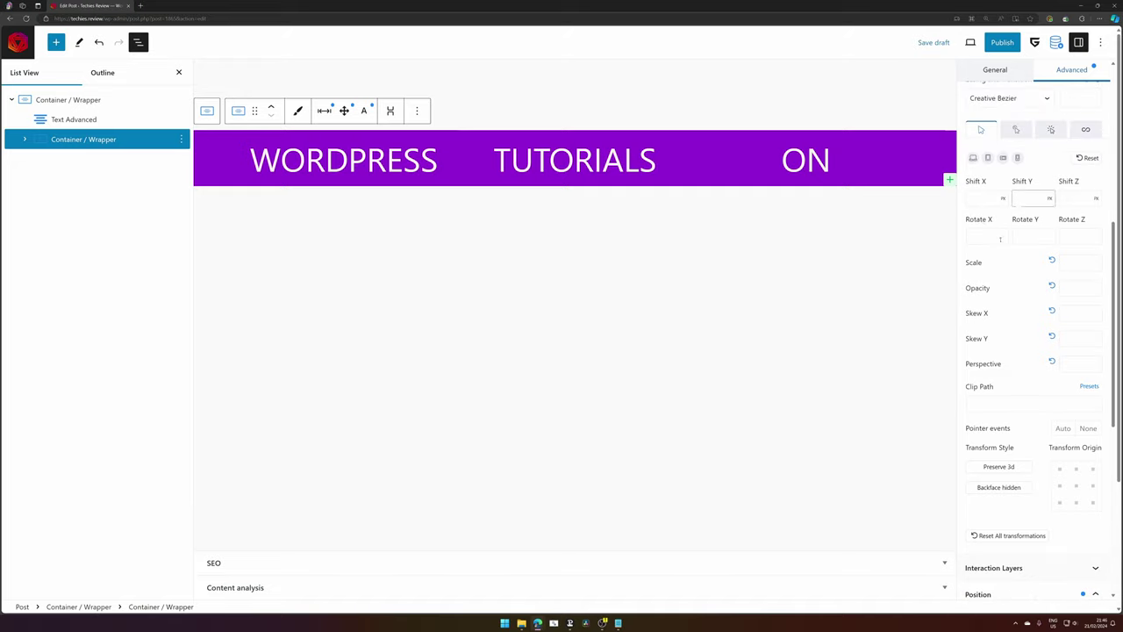
click(1050, 199)
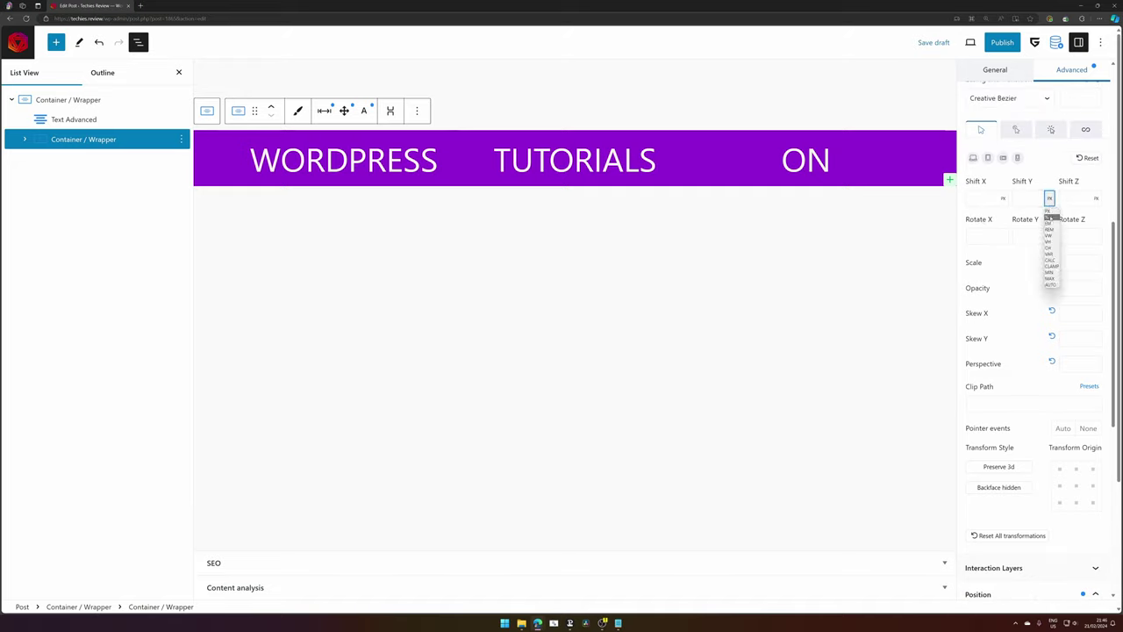
click(1049, 218)
text(100)
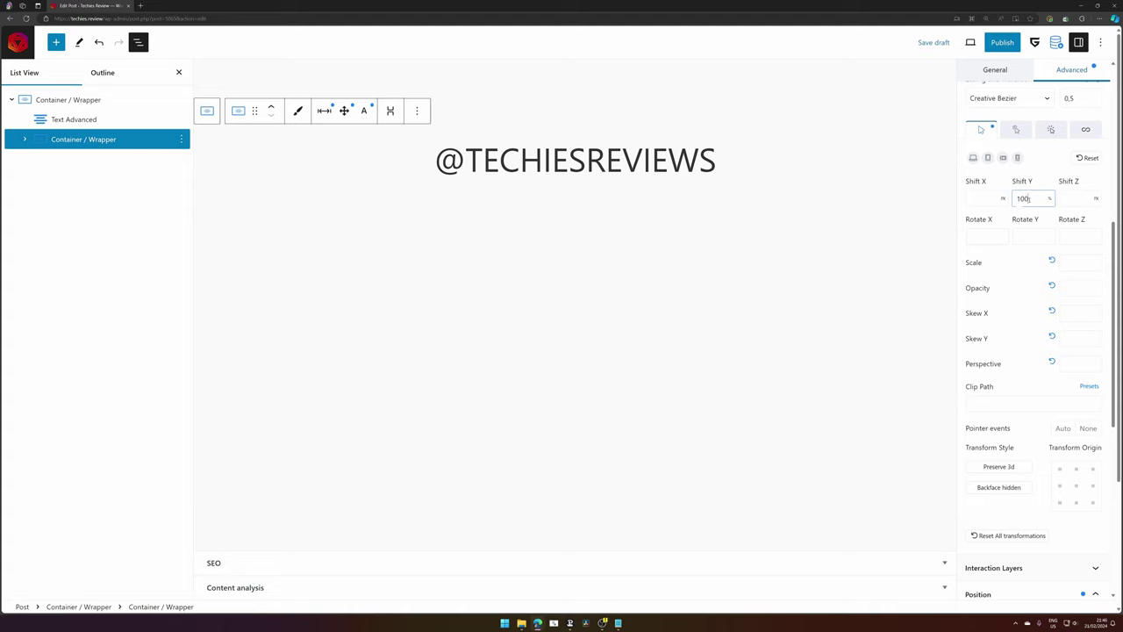
Use the parent container class as the inner wrapper's hover trigger and set its hover Shift Y to 0.
click(1016, 129)
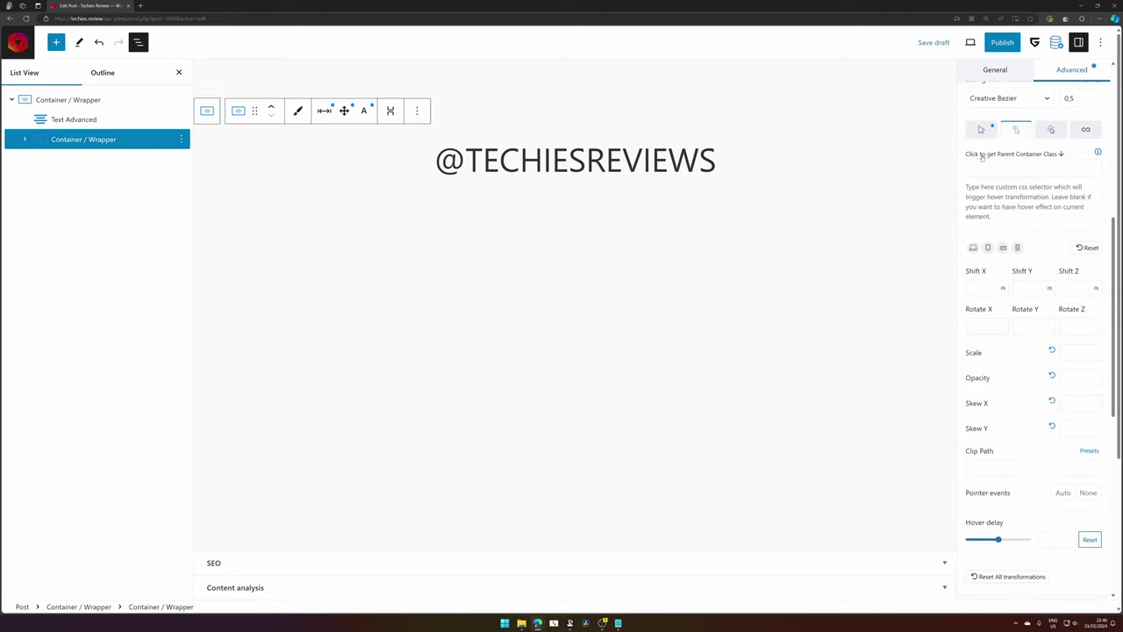
click(994, 154)
drag(1044, 169, 925, 179)
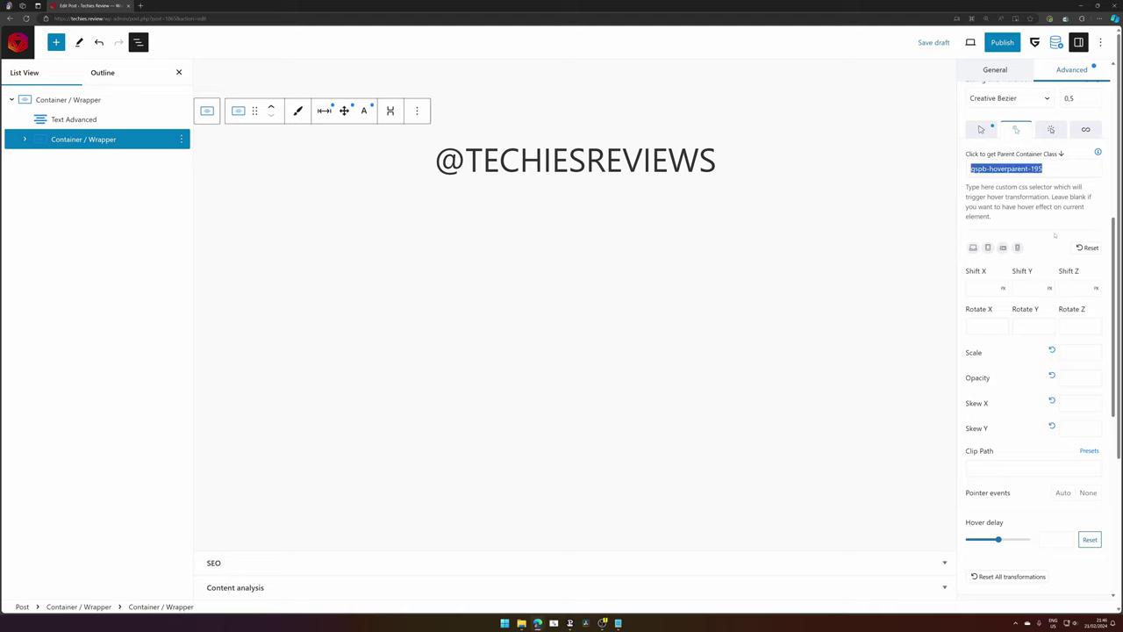
click(1032, 289)
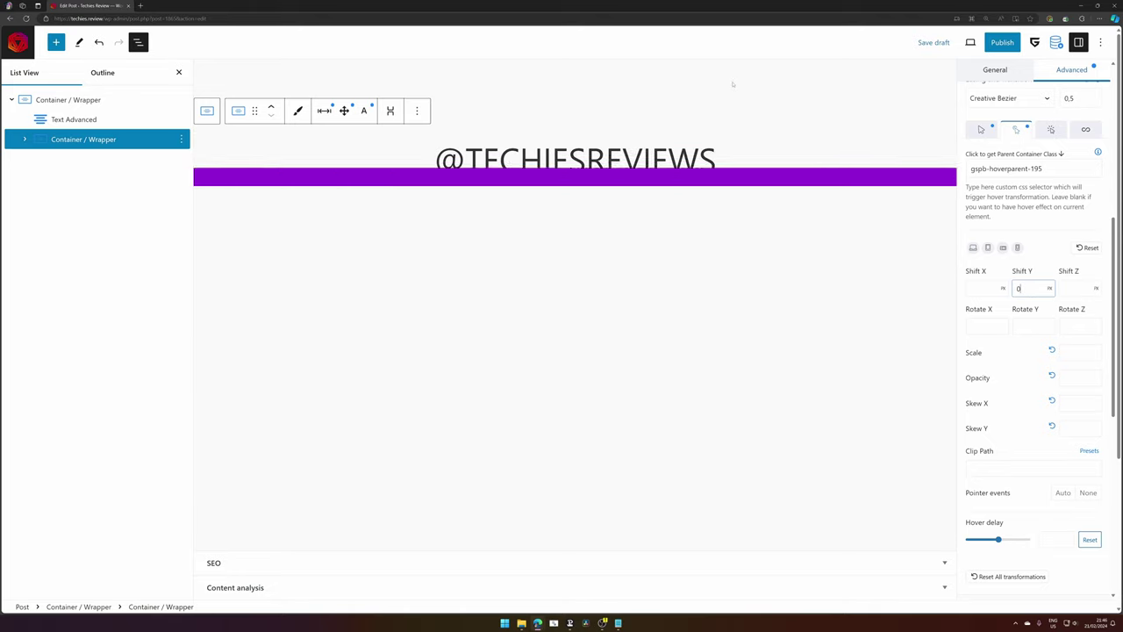
Set the inner wrapper's opacity for the normal state, and set its hover opacity to 1.
click(983, 129)
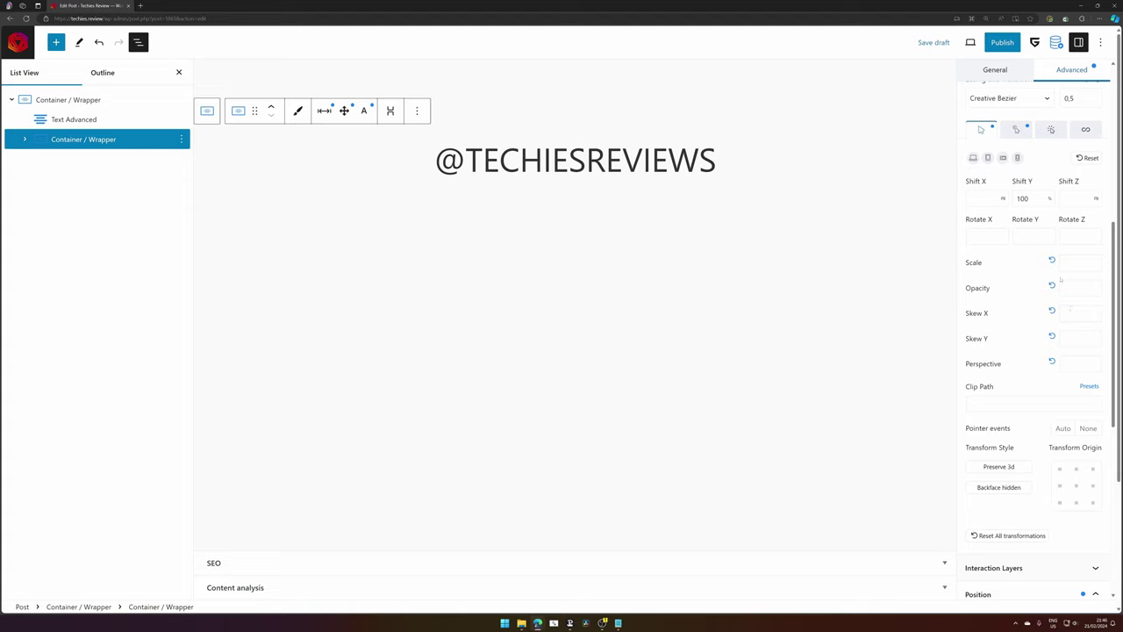
click(1017, 129)
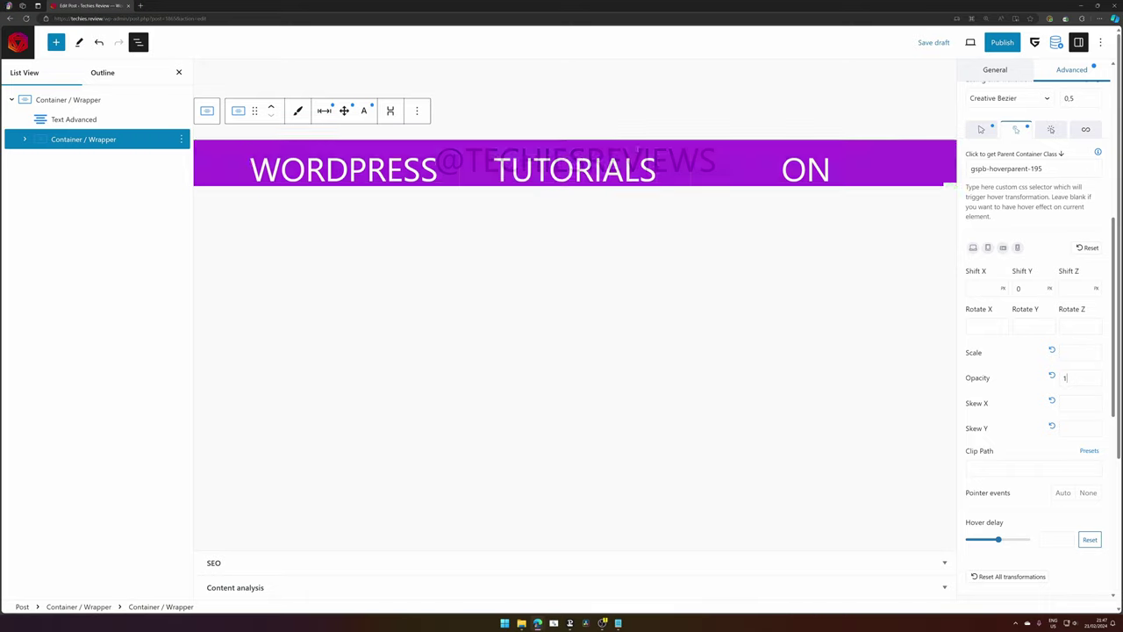
click(771, 355)
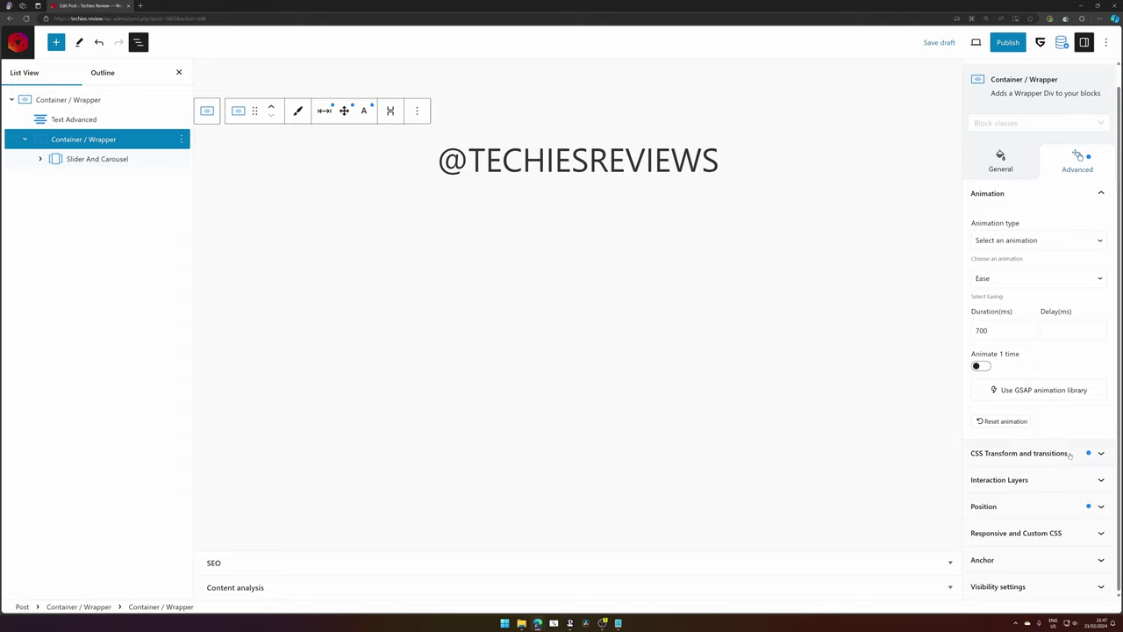
Copy the parent container class gspb-hoverparent-195 from the inner wrapper's hover transform settings.
click(1018, 453)
scroll(1022, 351, down, 3)
click(1019, 287)
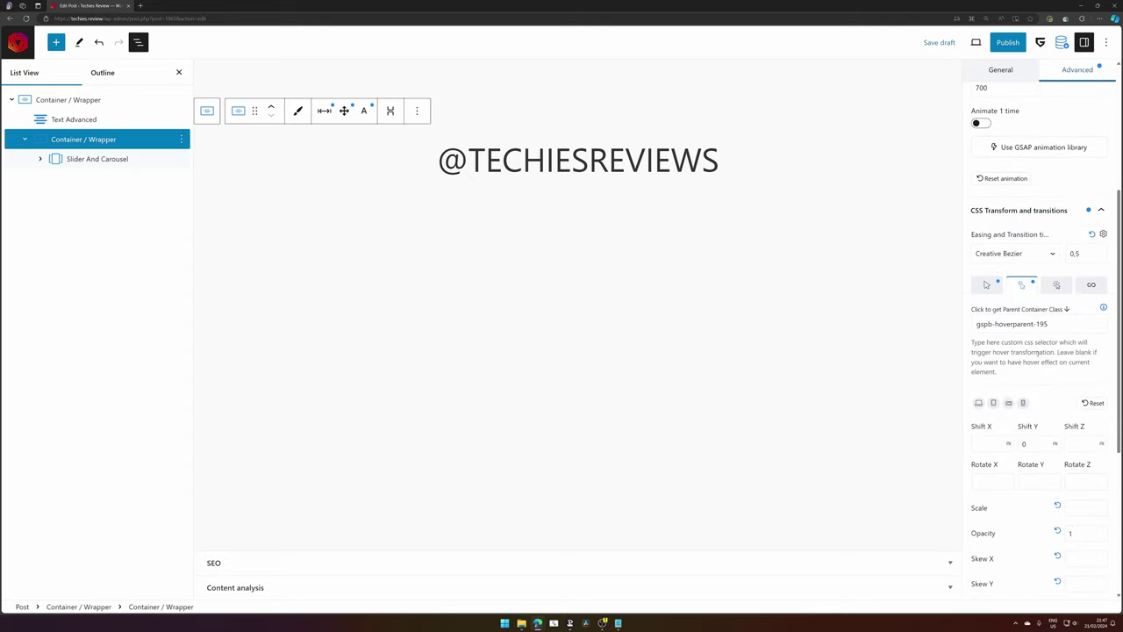
drag(1050, 324, 968, 323)
key(ctrl+c)
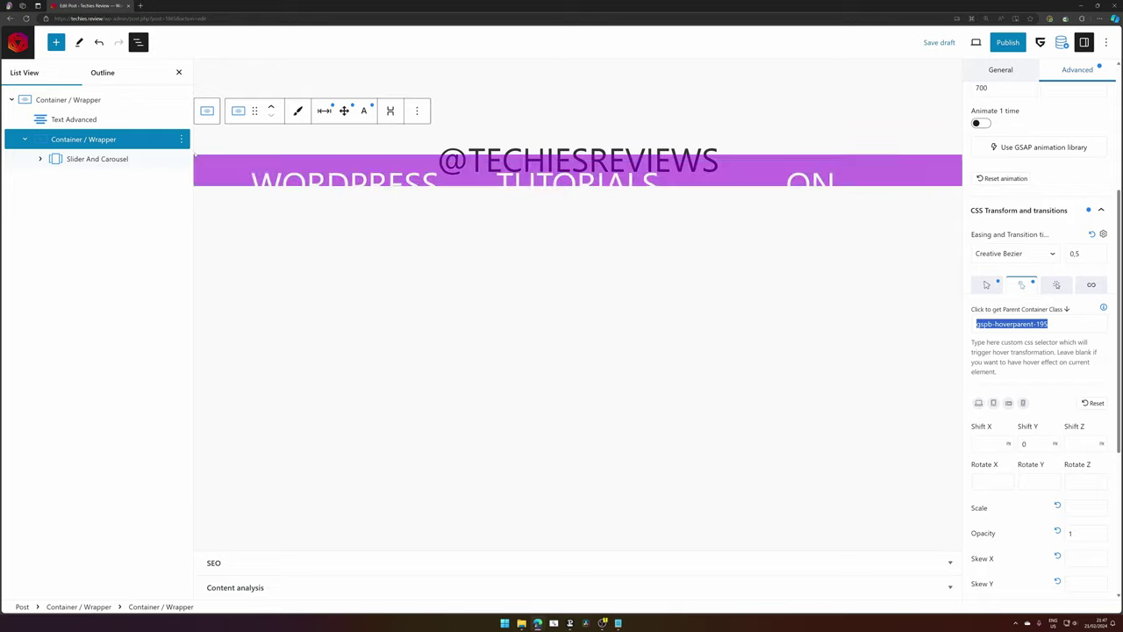
Paste gspb-hoverparent-195 as the hover trigger class in the Slider And Carousel block's CSS transform settings.
click(97, 159)
scroll(1018, 176, up, 2)
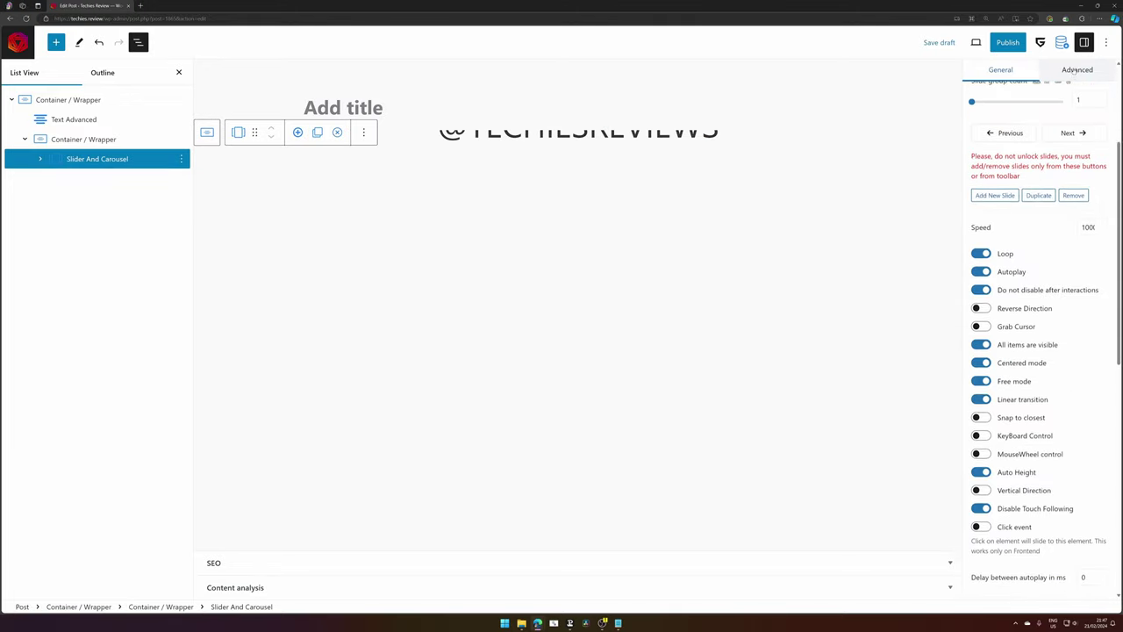
click(1077, 69)
scroll(1048, 185, up, 3)
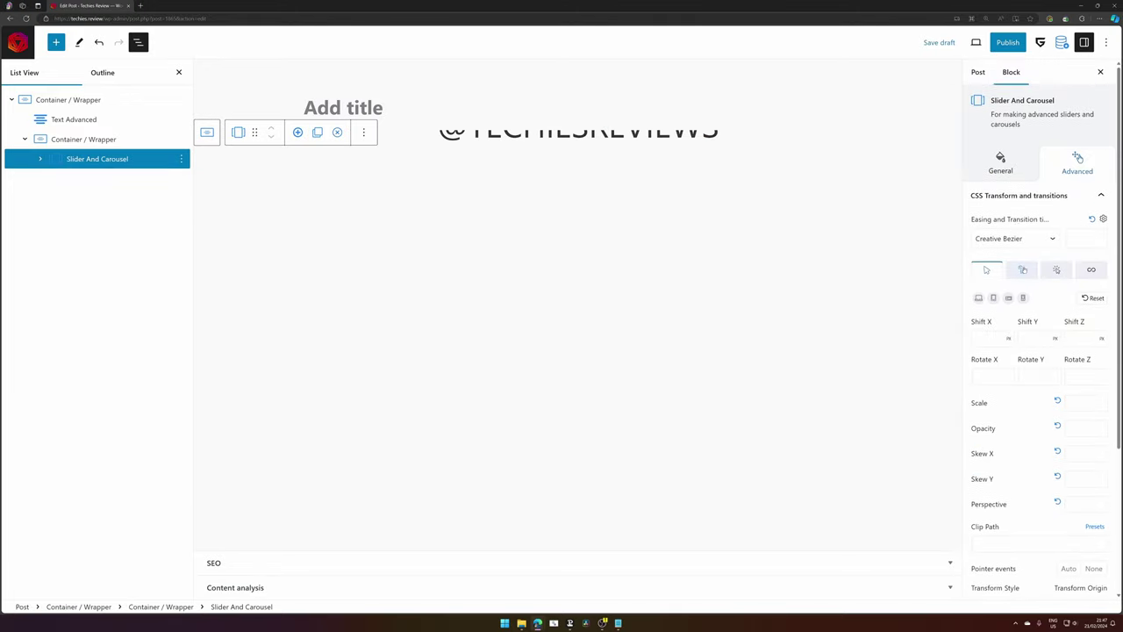
click(1023, 270)
key(ctrl+v)
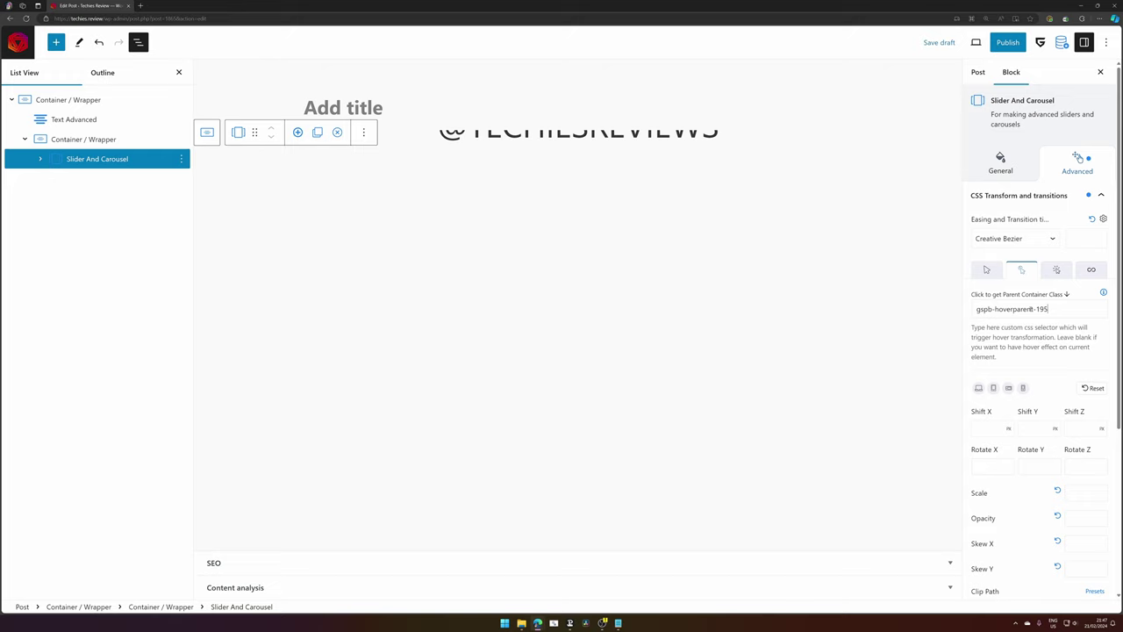
Set the slider's normal-state Shift Y and a hover Shift Y of 0, and open its hover delay for editing.
click(983, 269)
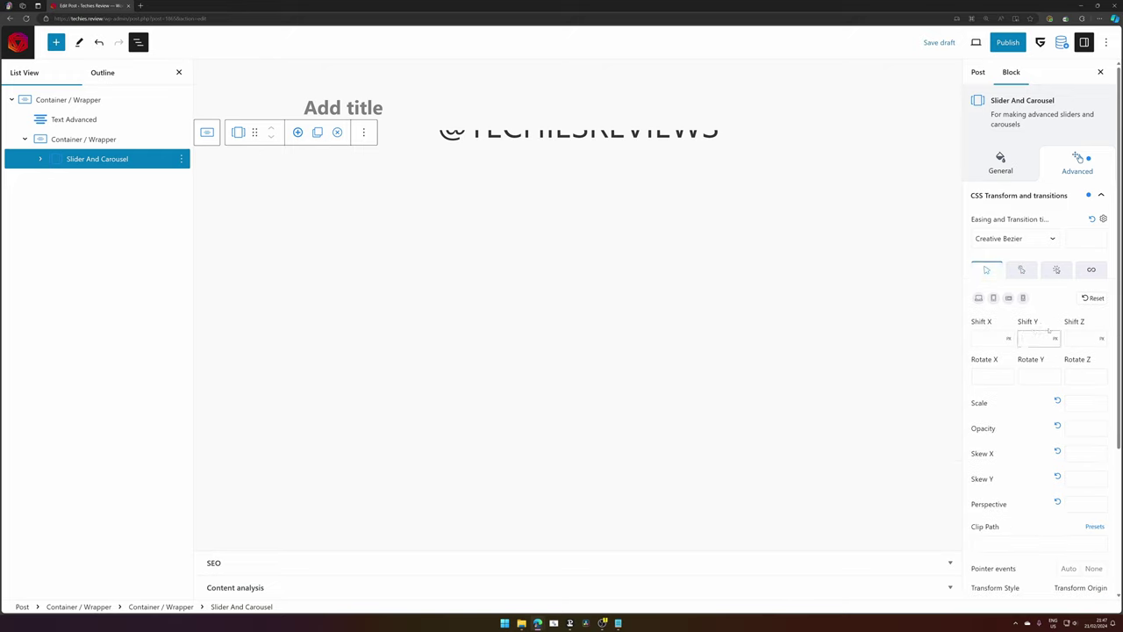
click(1023, 269)
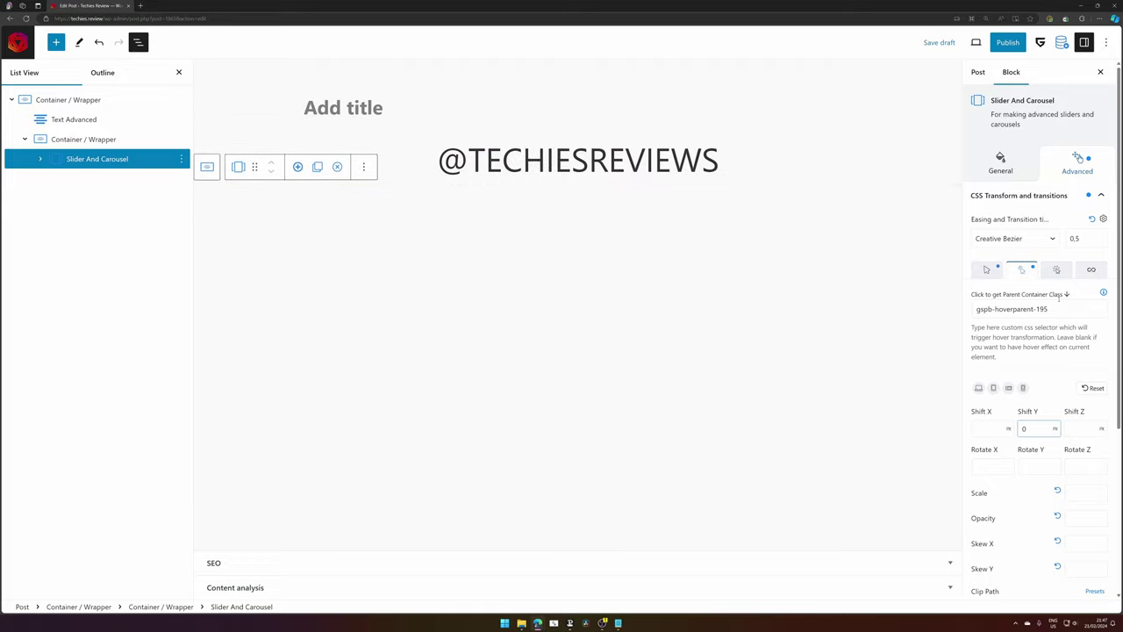
scroll(1058, 298, down, 5)
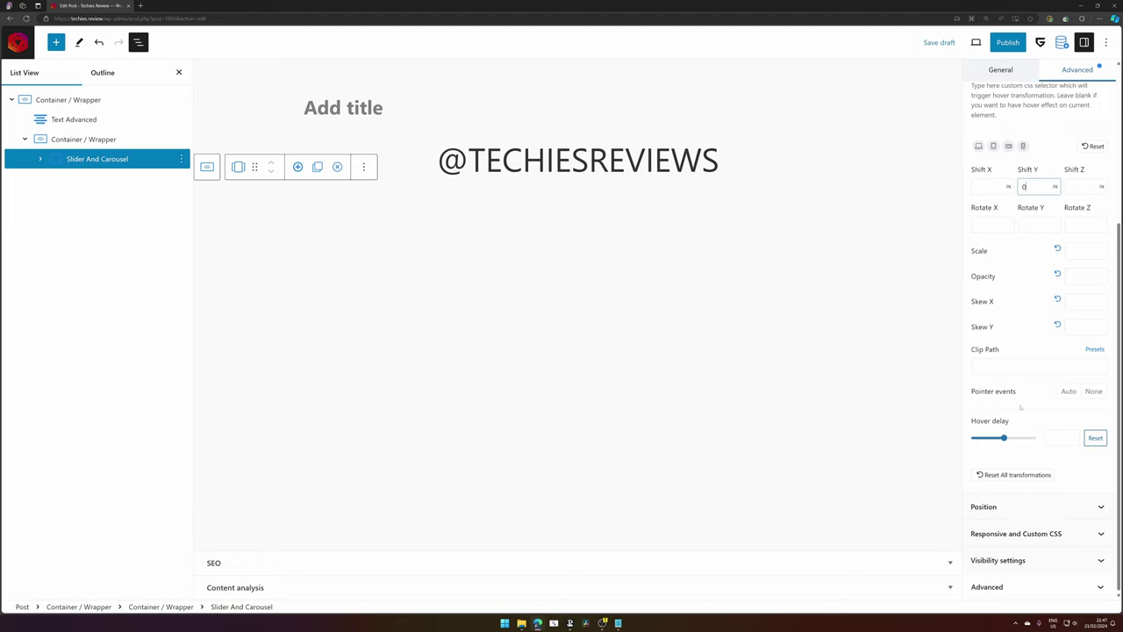
scroll(1019, 406, up, 2)
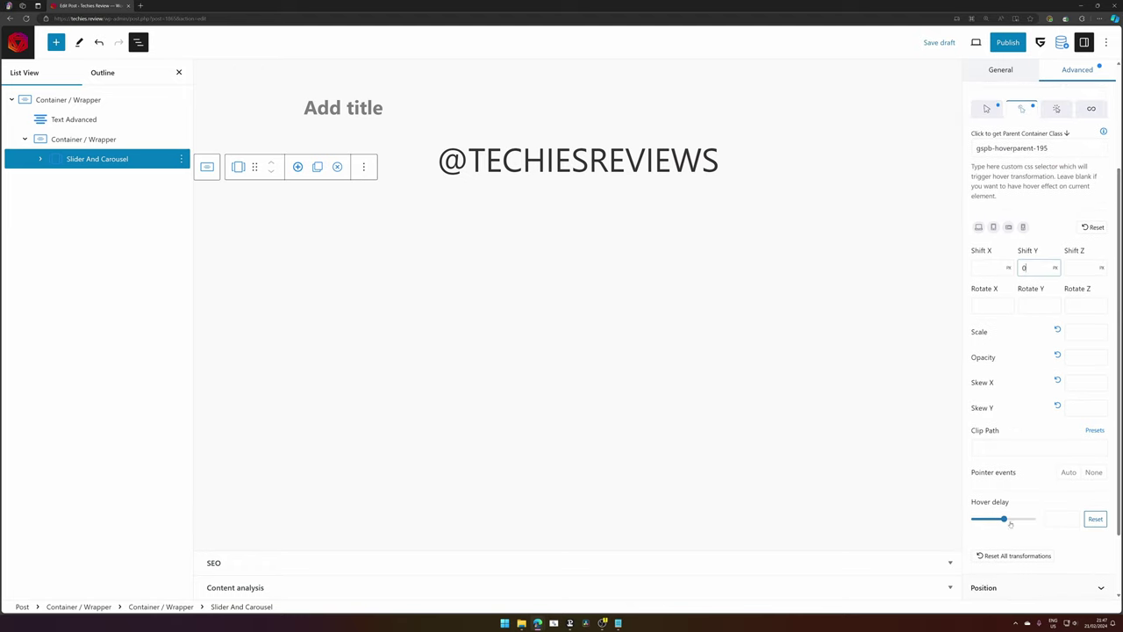
click(1050, 519)
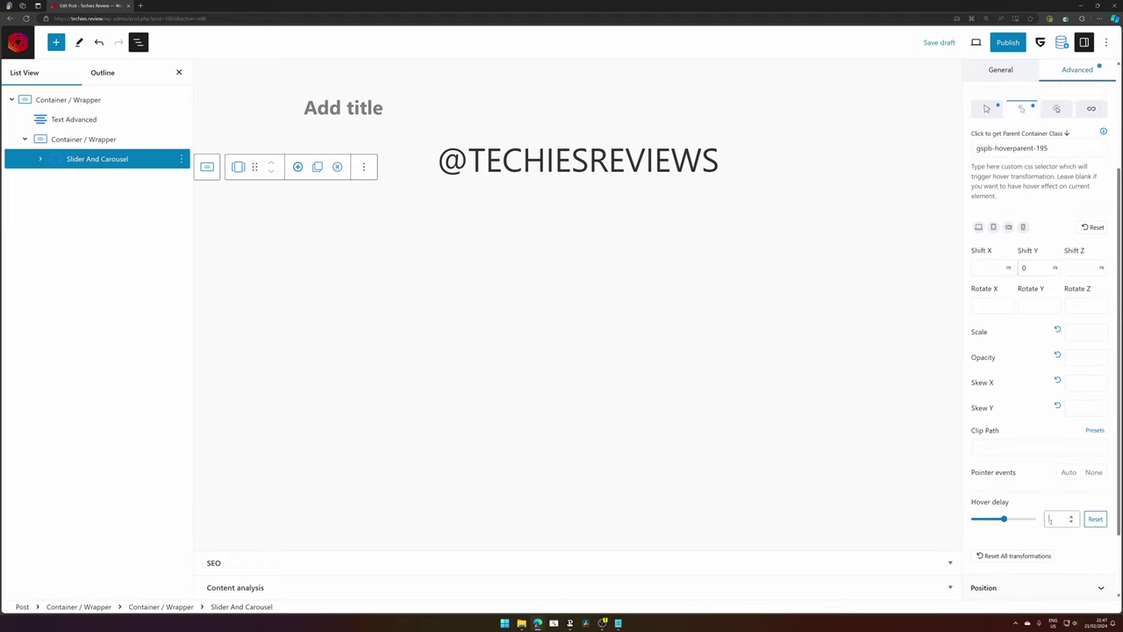